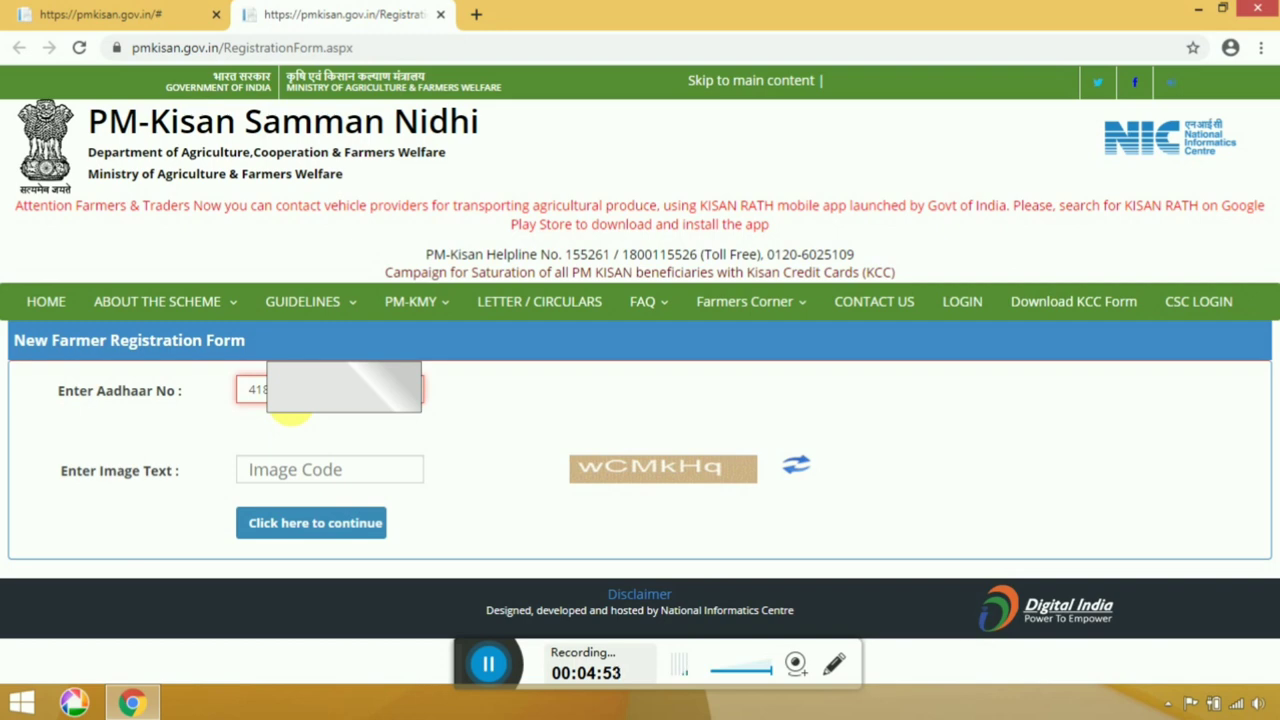
Enter the captcha shown into the Image Code field.
left_click(322, 470)
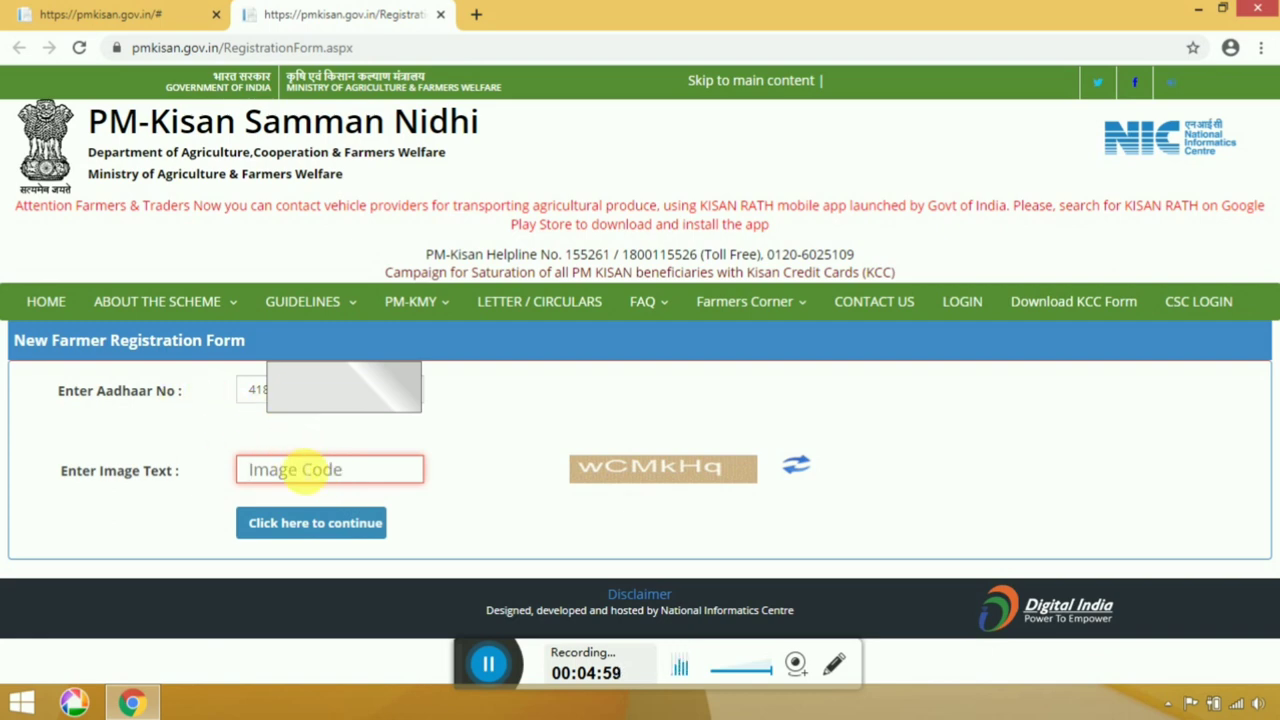
type("W")
key("BackSpace")
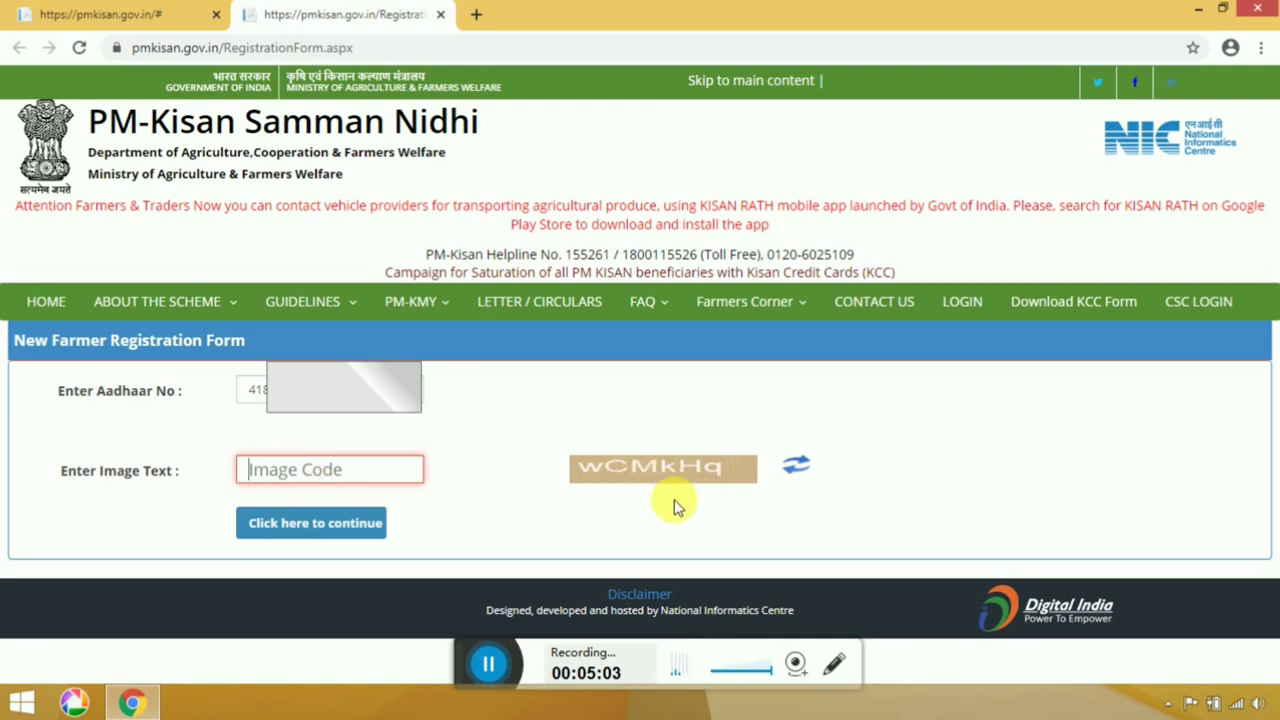
type("W")
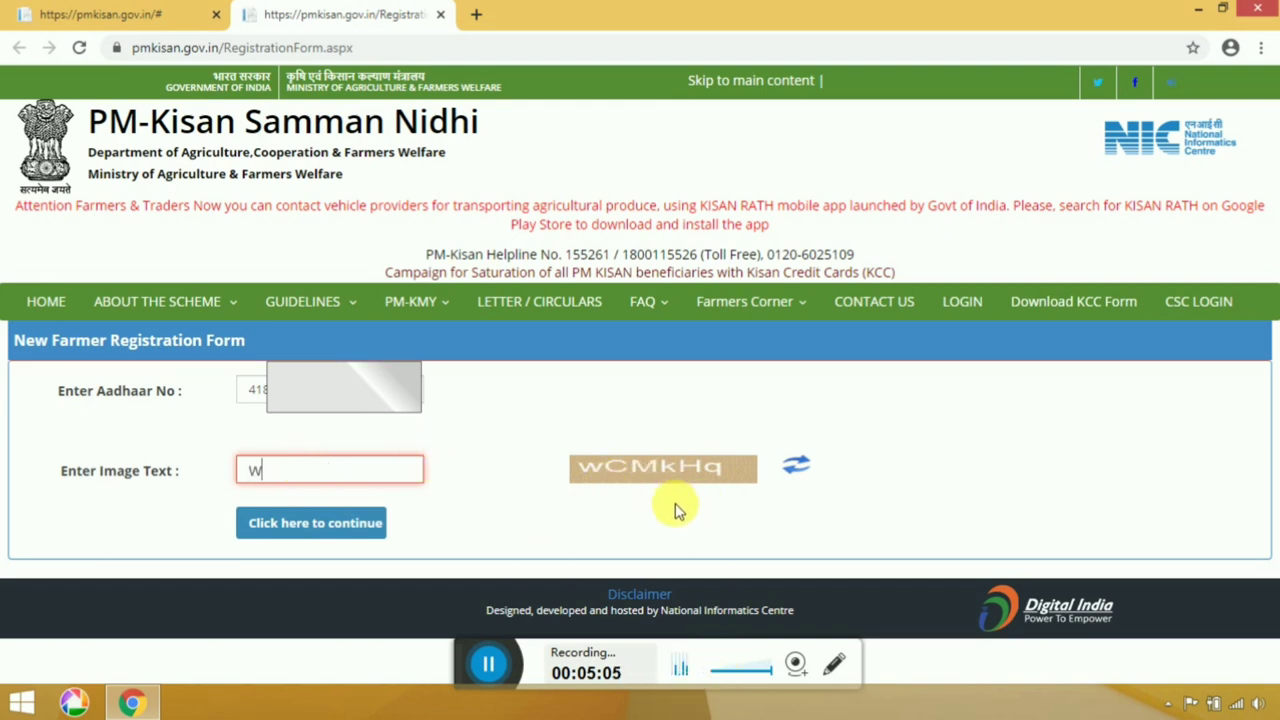
type("CMkHq")
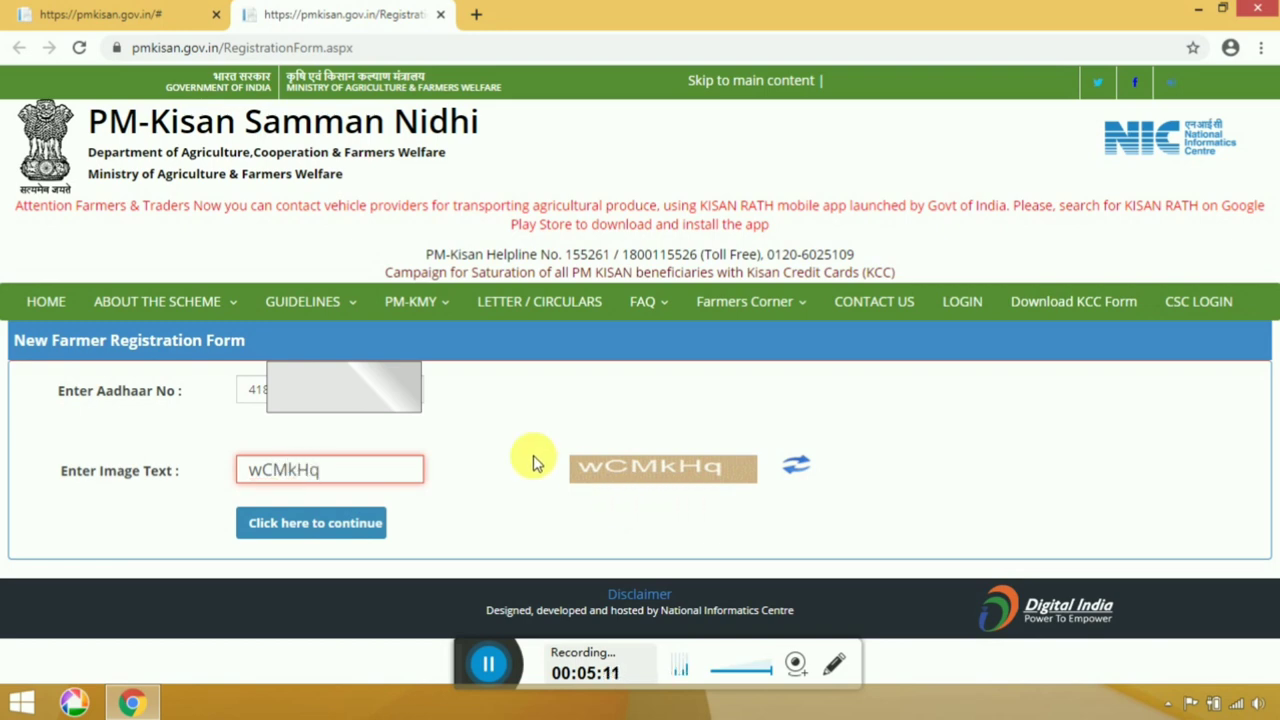
Submit the lookup, dismiss the record-not-found alert, and confirm new-farmer registration.
left_click(338, 533)
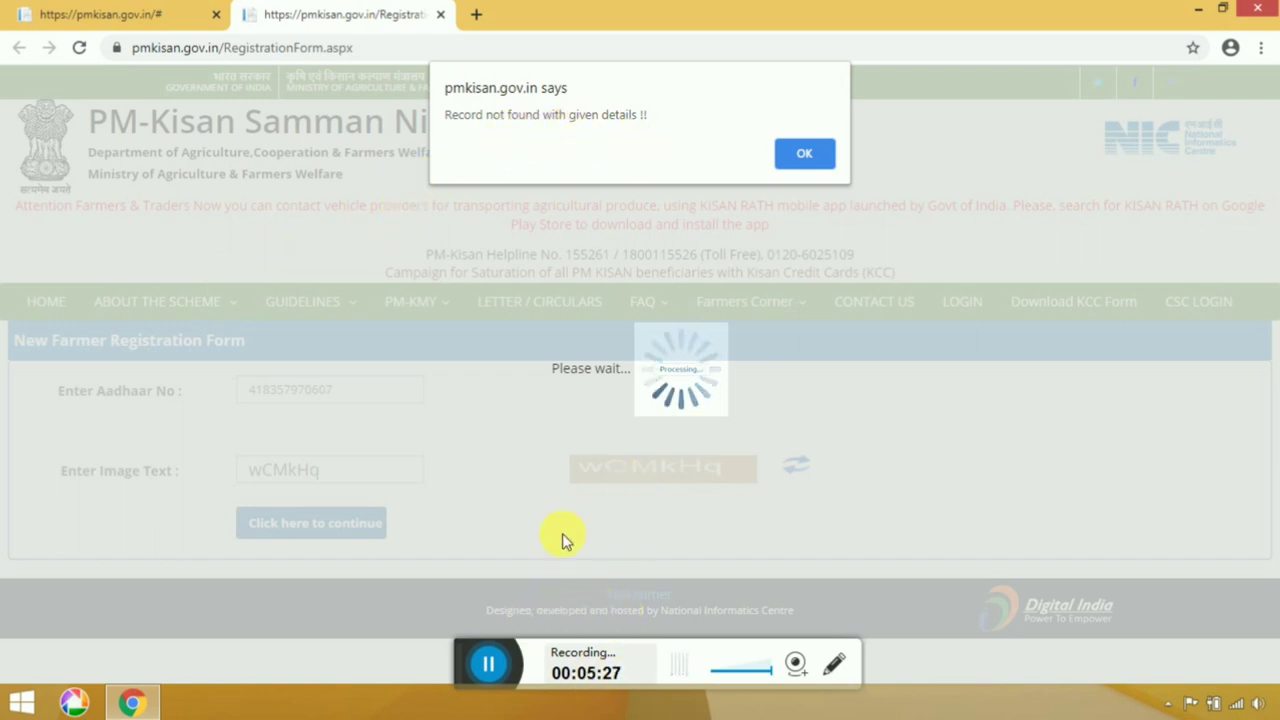
left_click(806, 156)
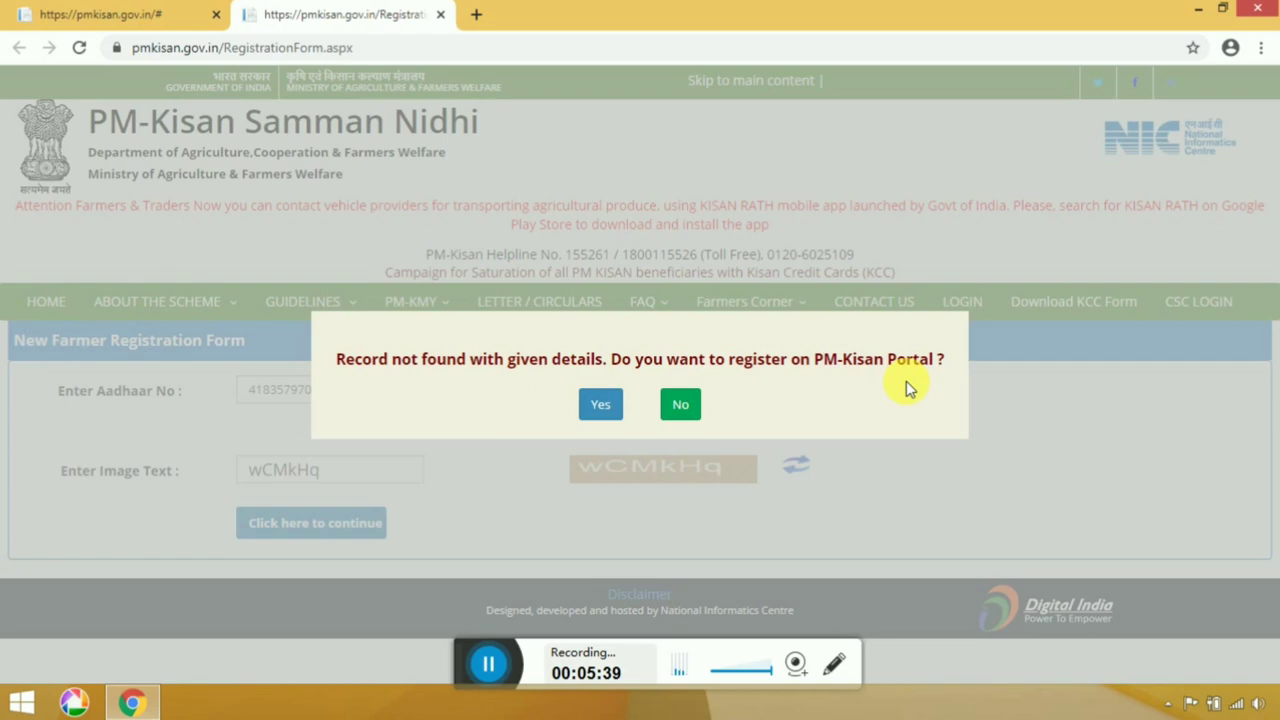
left_click(603, 410)
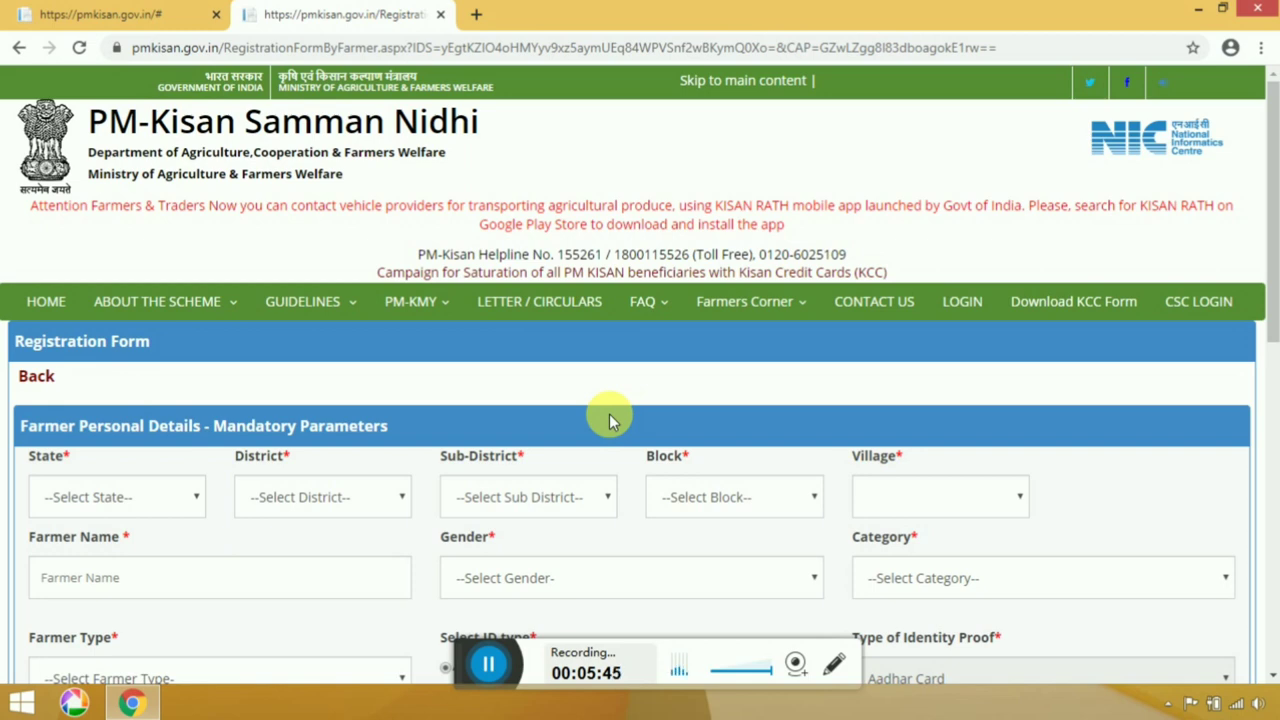
Set the state to WEST BENGAL and the district to MURSHIDABAD.
scroll(607, 408, "down", 1)
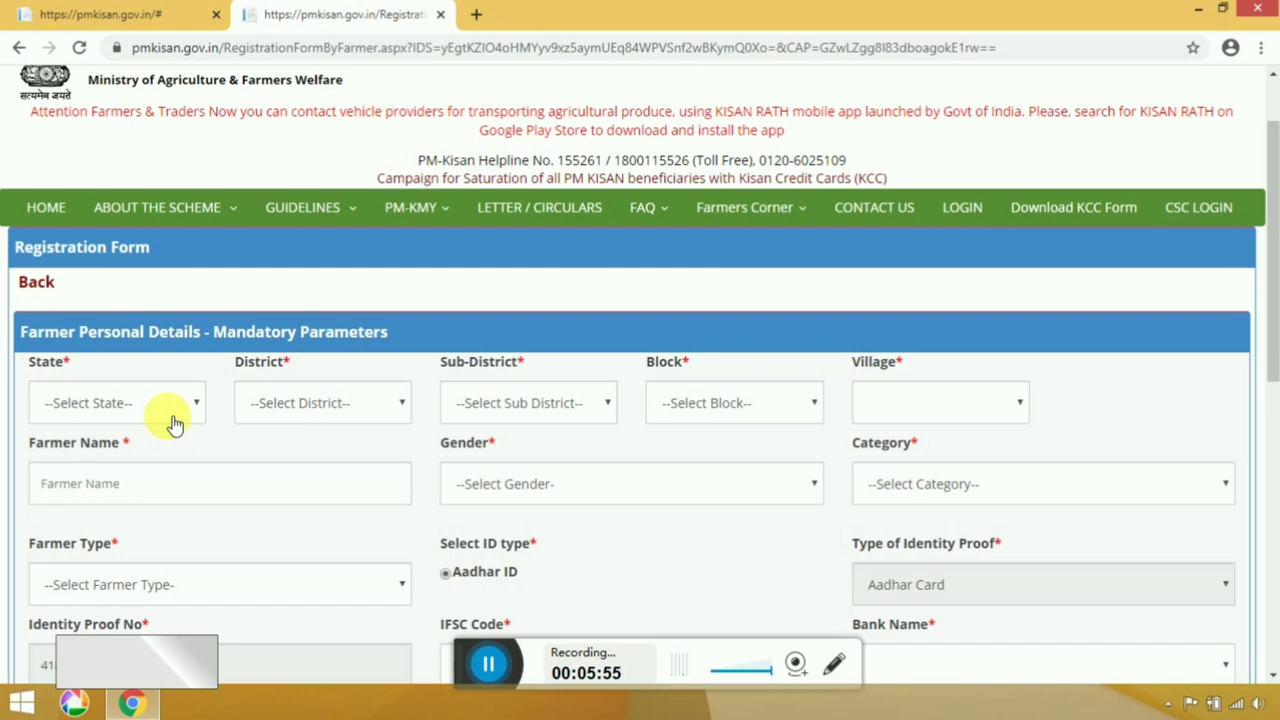
left_click(173, 424)
scroll(165, 335, "down", 5)
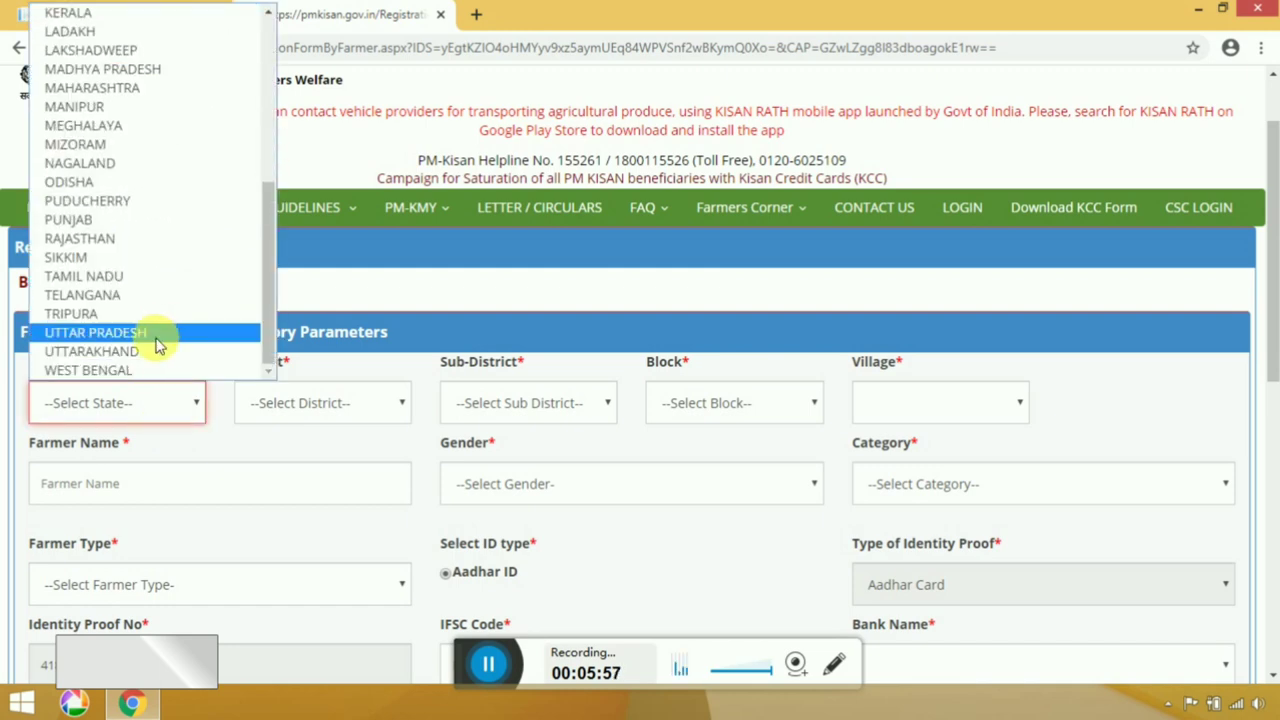
left_click(139, 368)
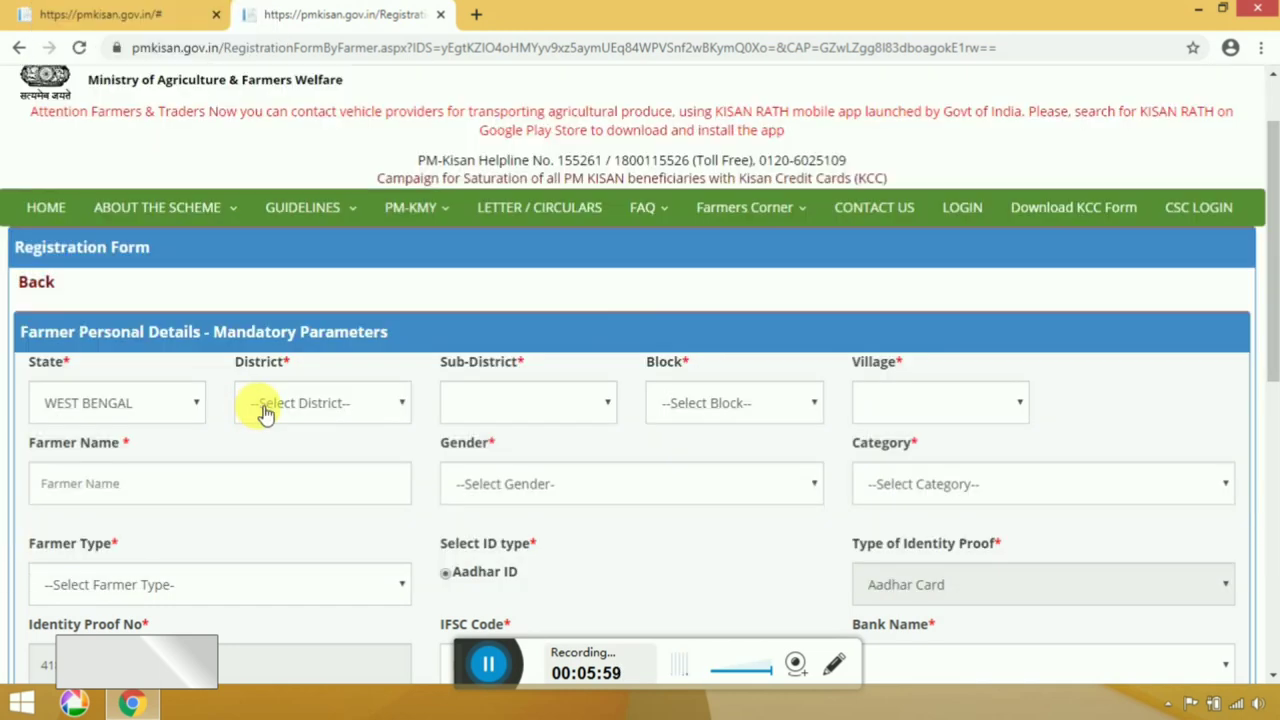
left_click(276, 404)
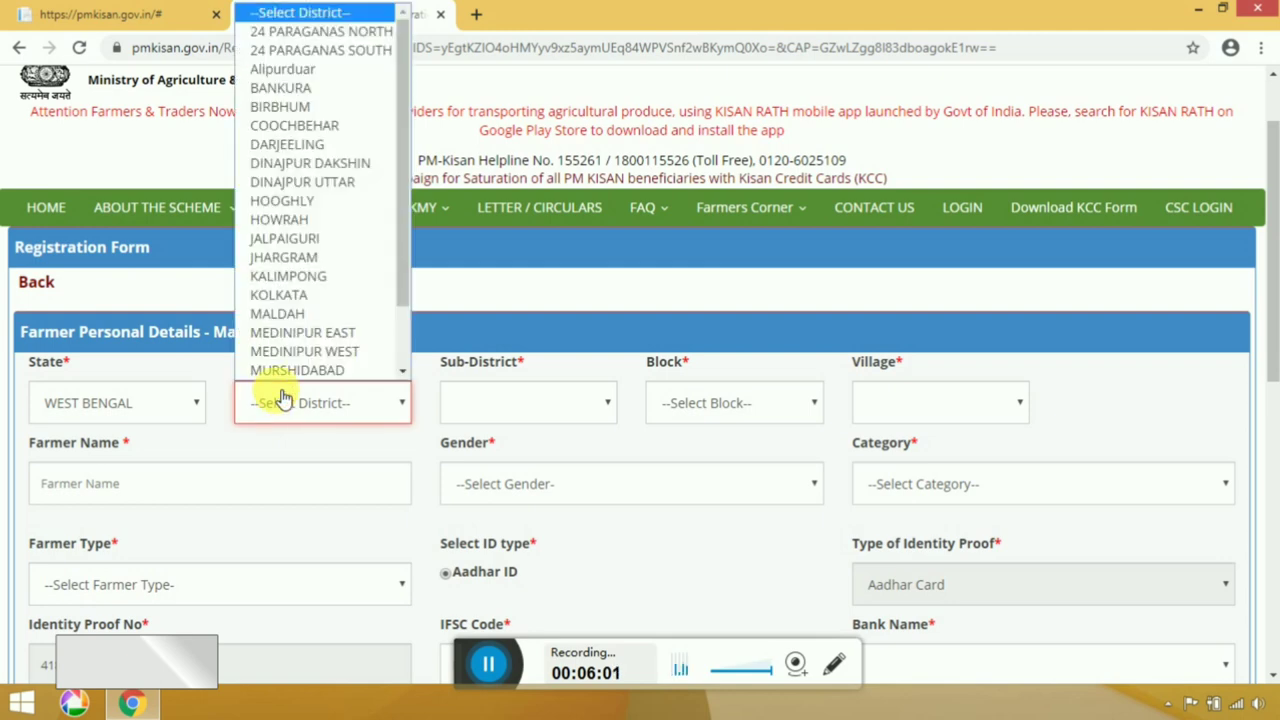
scroll(286, 368, "down", 1)
left_click(296, 343)
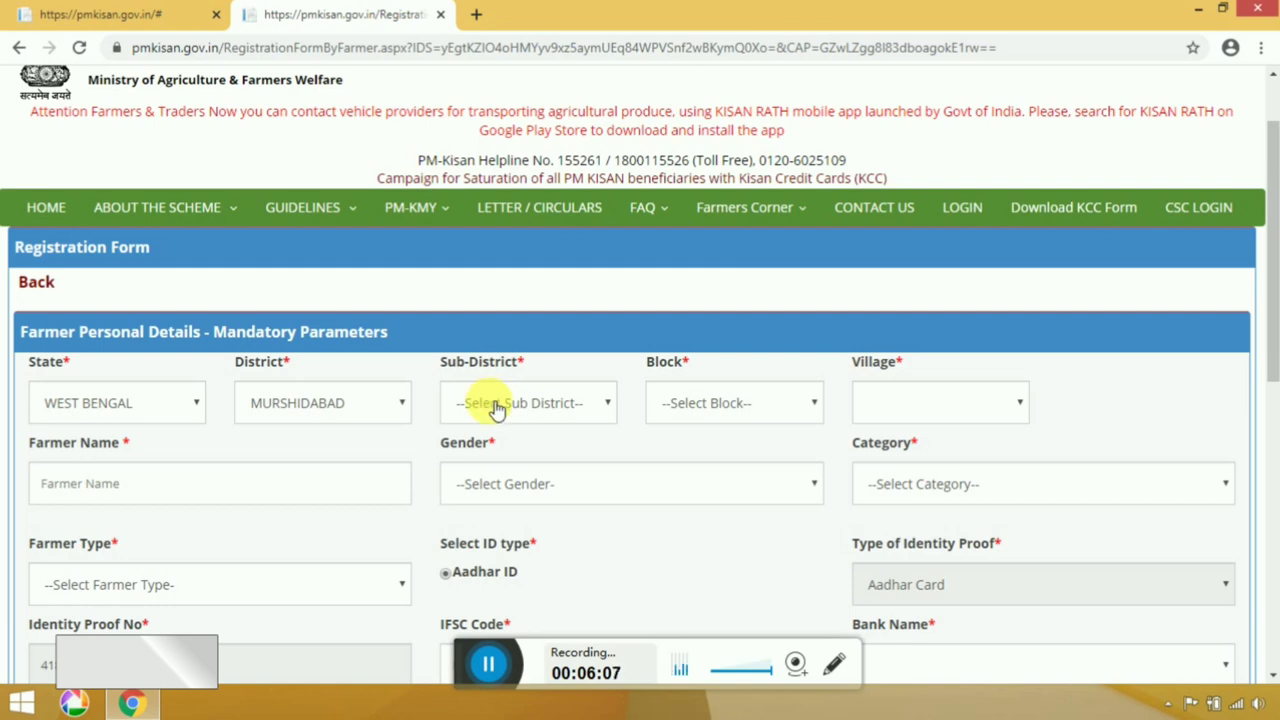
Set the sub-district to Beldanga - I.
left_click(494, 402)
scroll(513, 262, "down", 1)
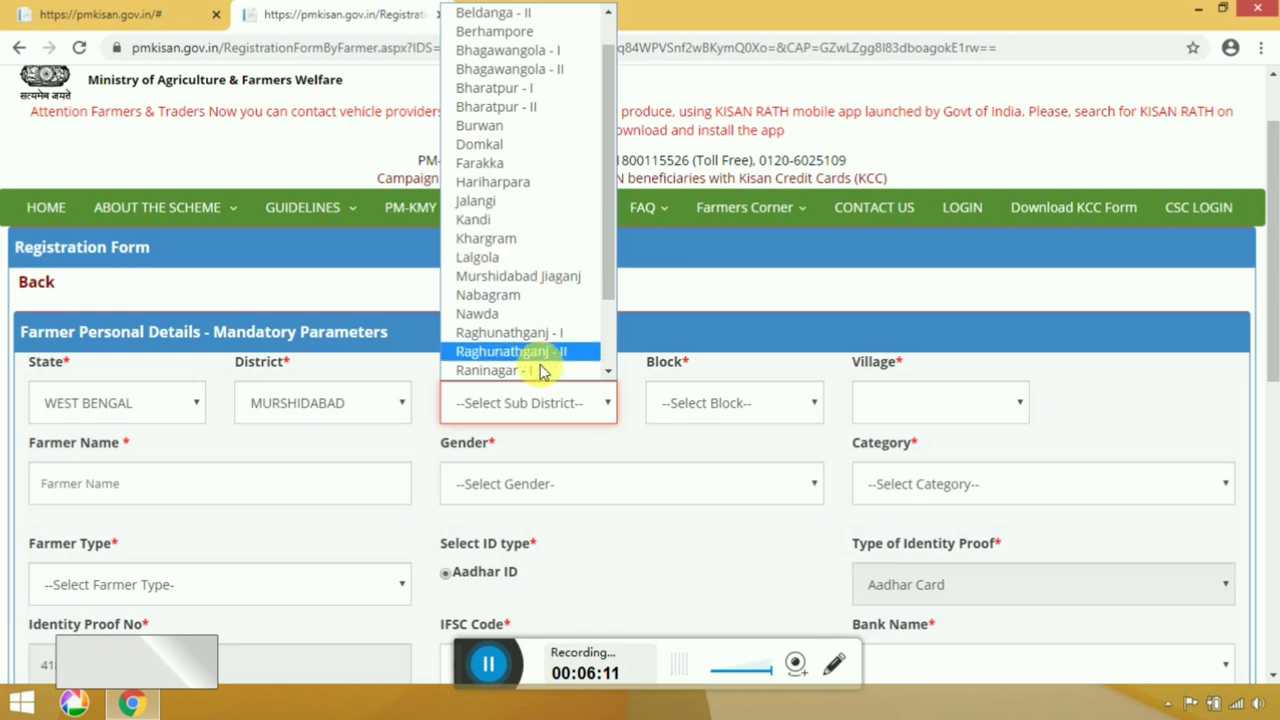
scroll(493, 262, "down", 2)
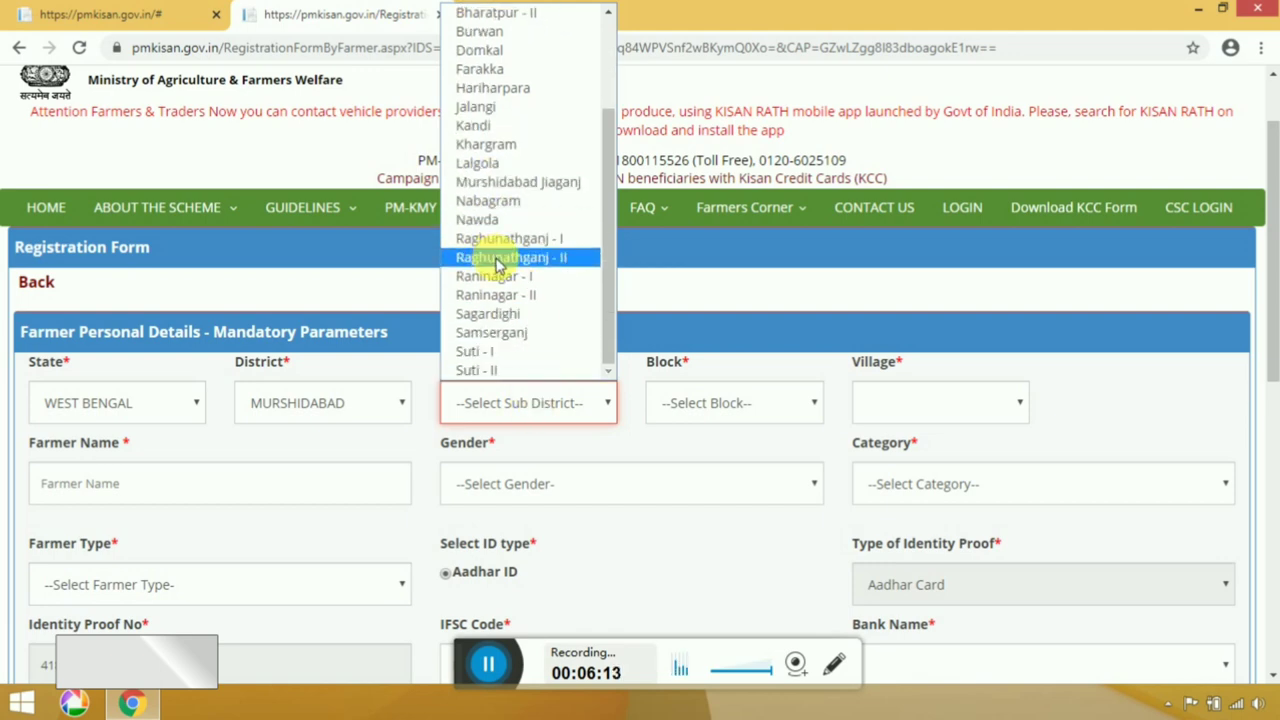
scroll(495, 262, "up", 3)
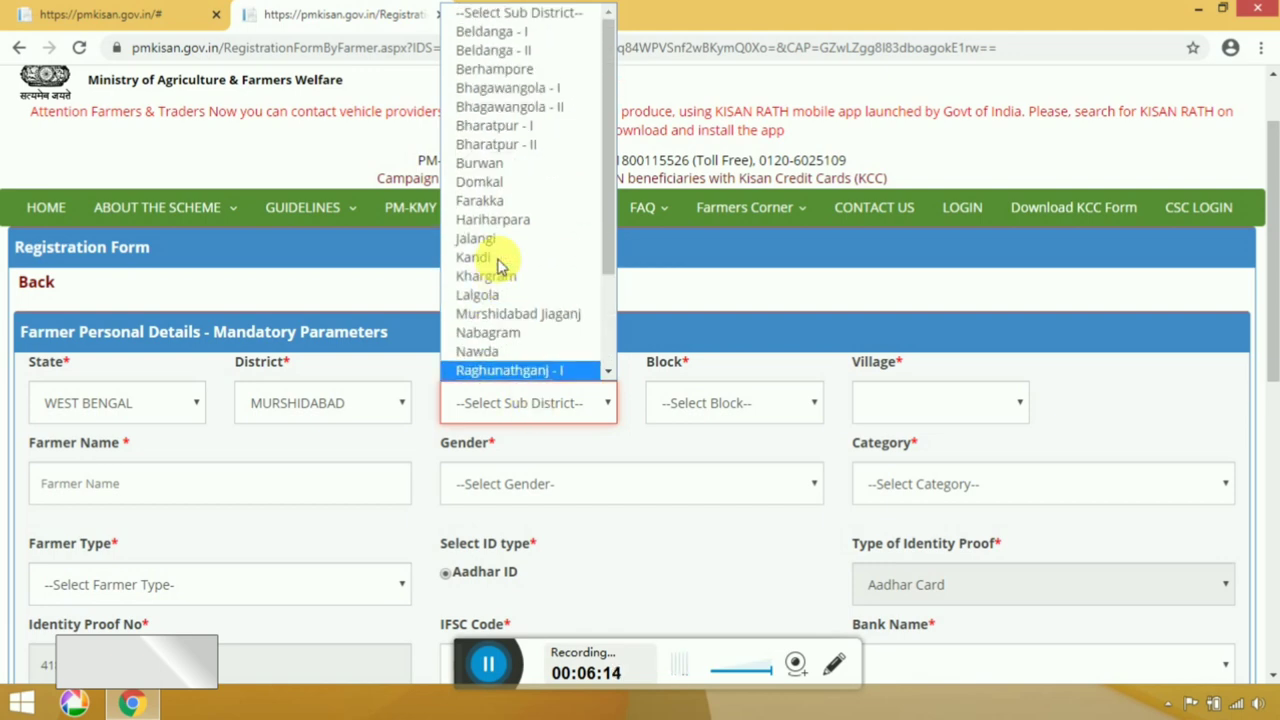
left_click(566, 38)
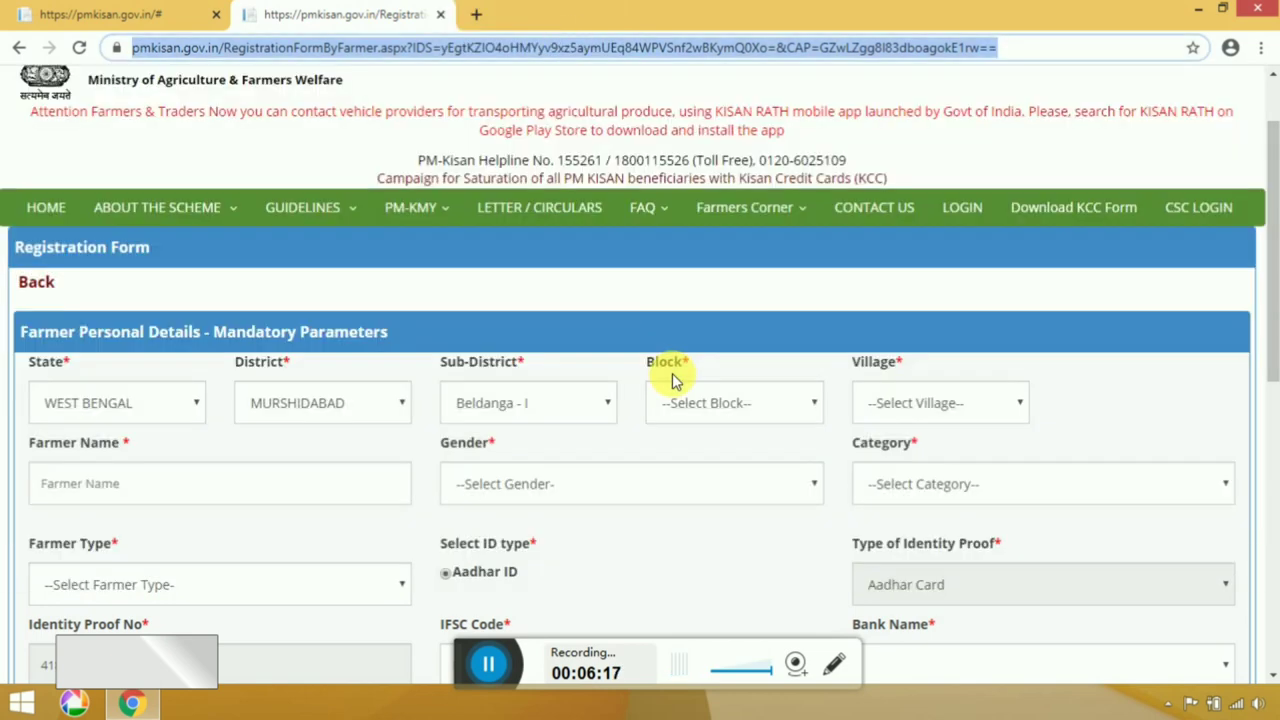
left_click(571, 405)
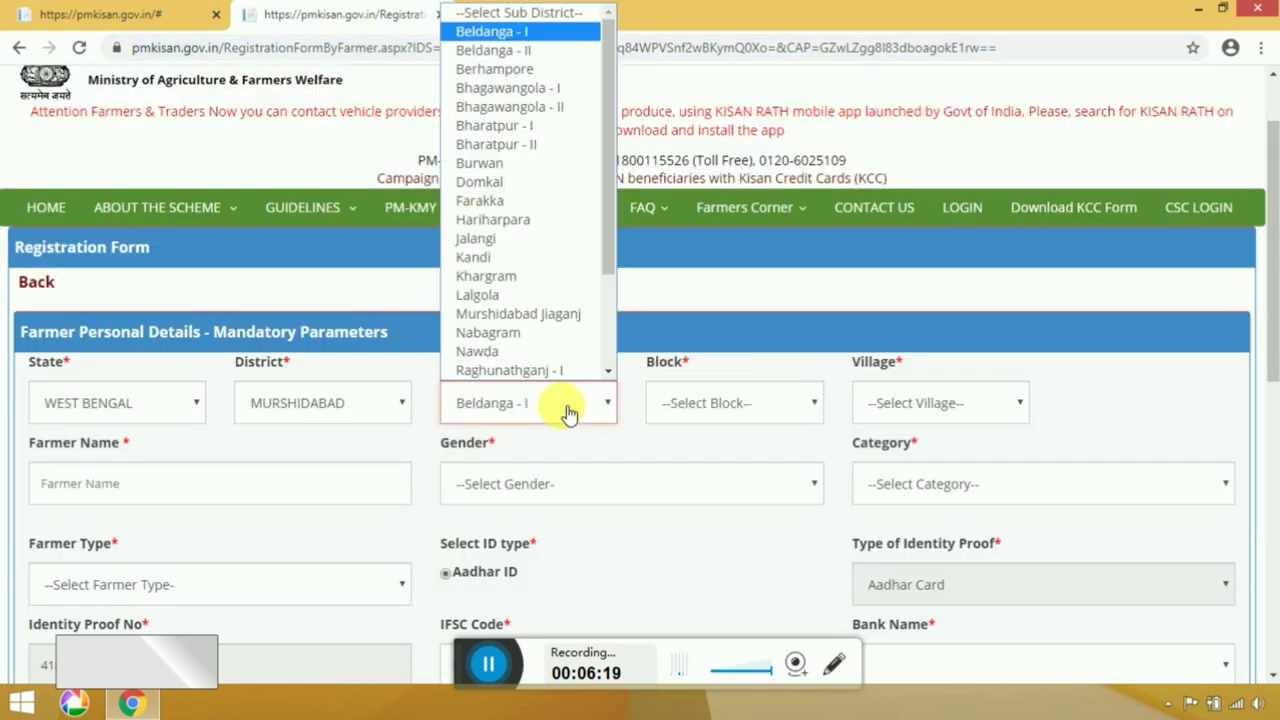
scroll(540, 260, "down", 4)
scroll(557, 328, "up", 3)
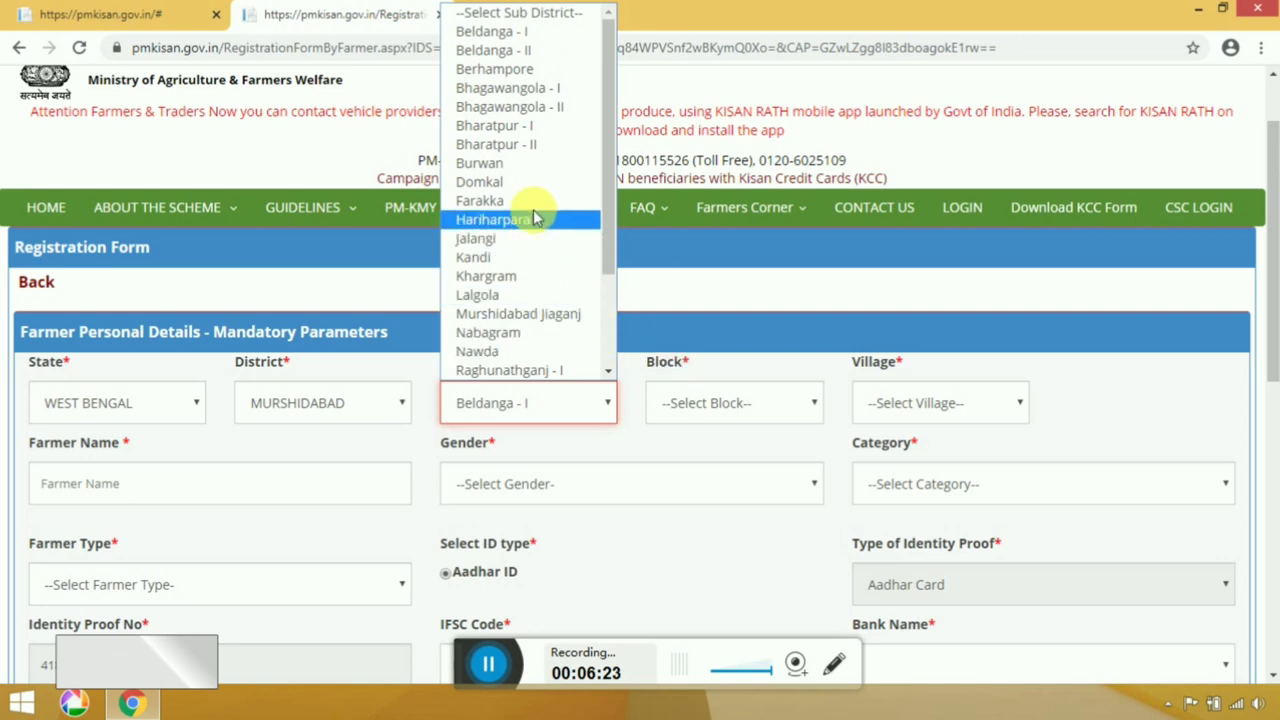
left_click(700, 415)
Set the block to BELDANGA-I and the village to Hareknagar - (315604).
left_click(695, 414)
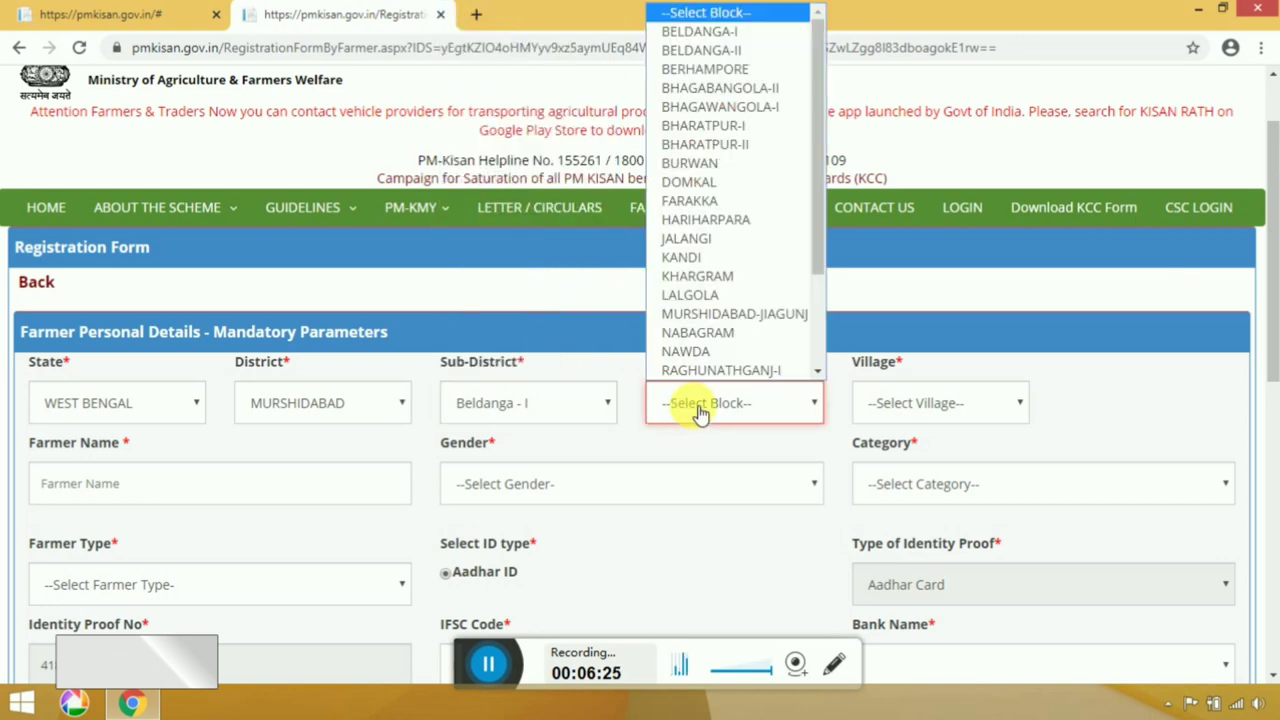
left_click(740, 35)
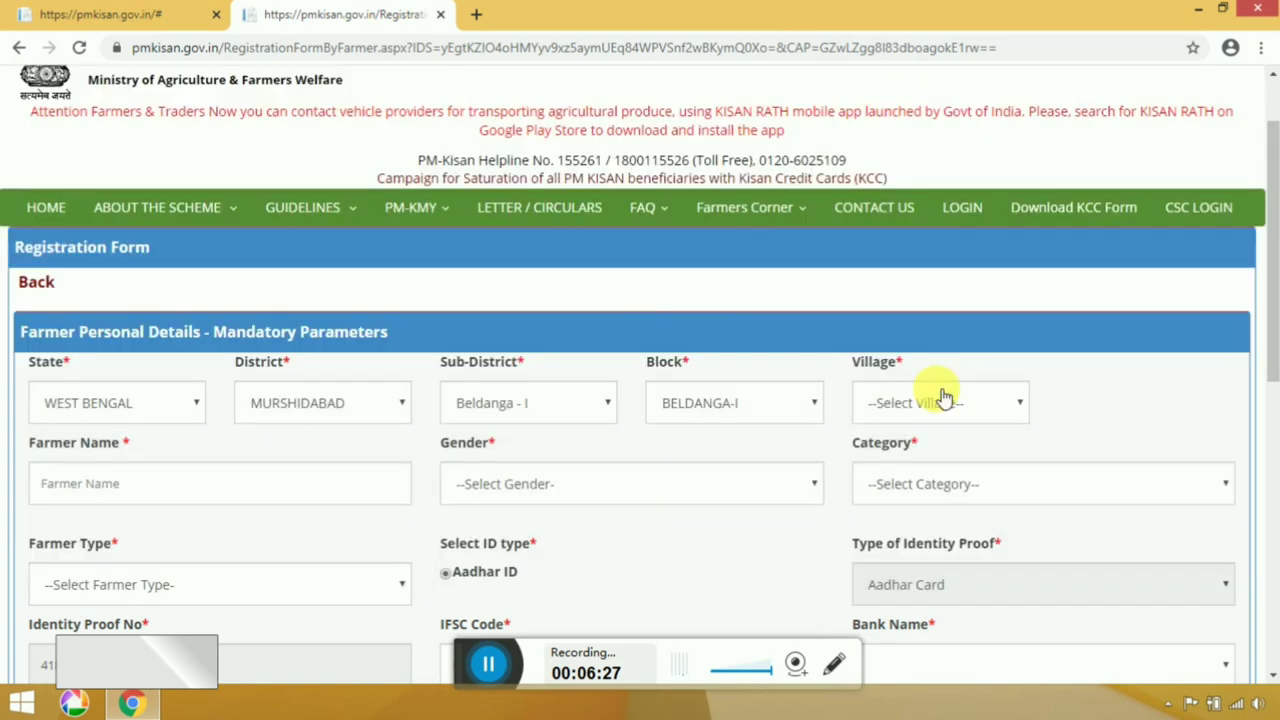
left_click(943, 400)
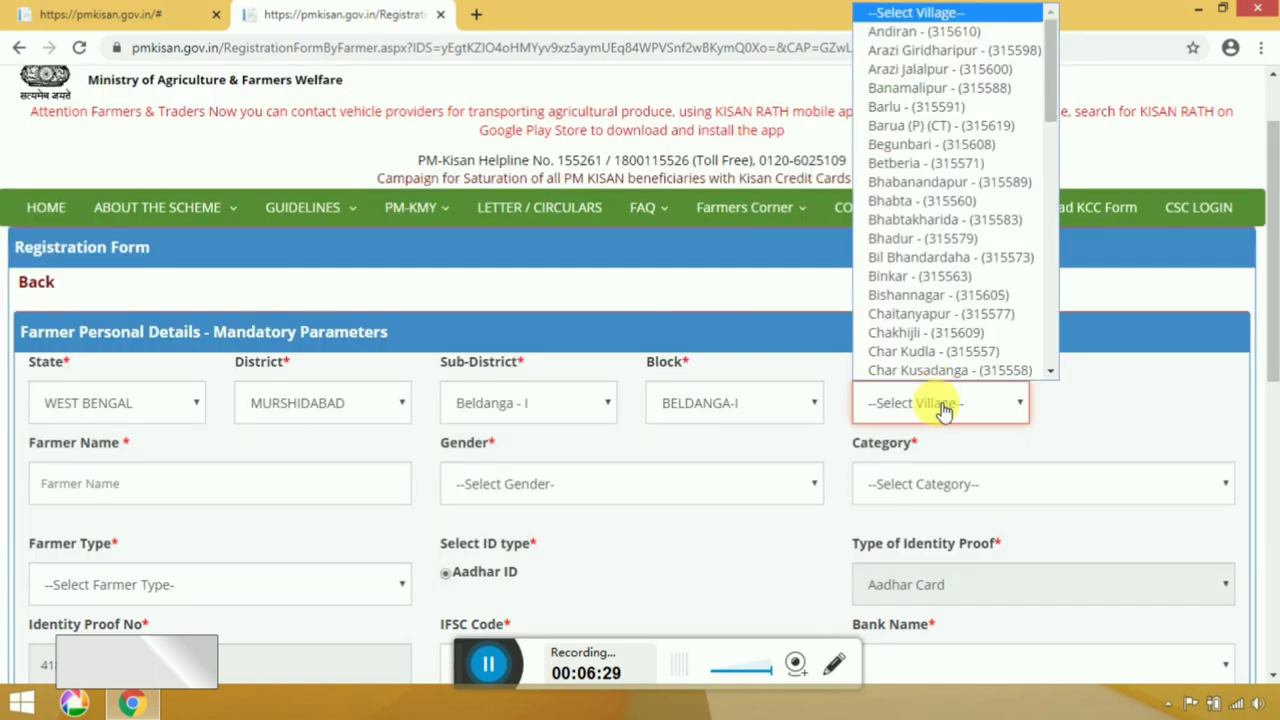
scroll(947, 318, "down", 10)
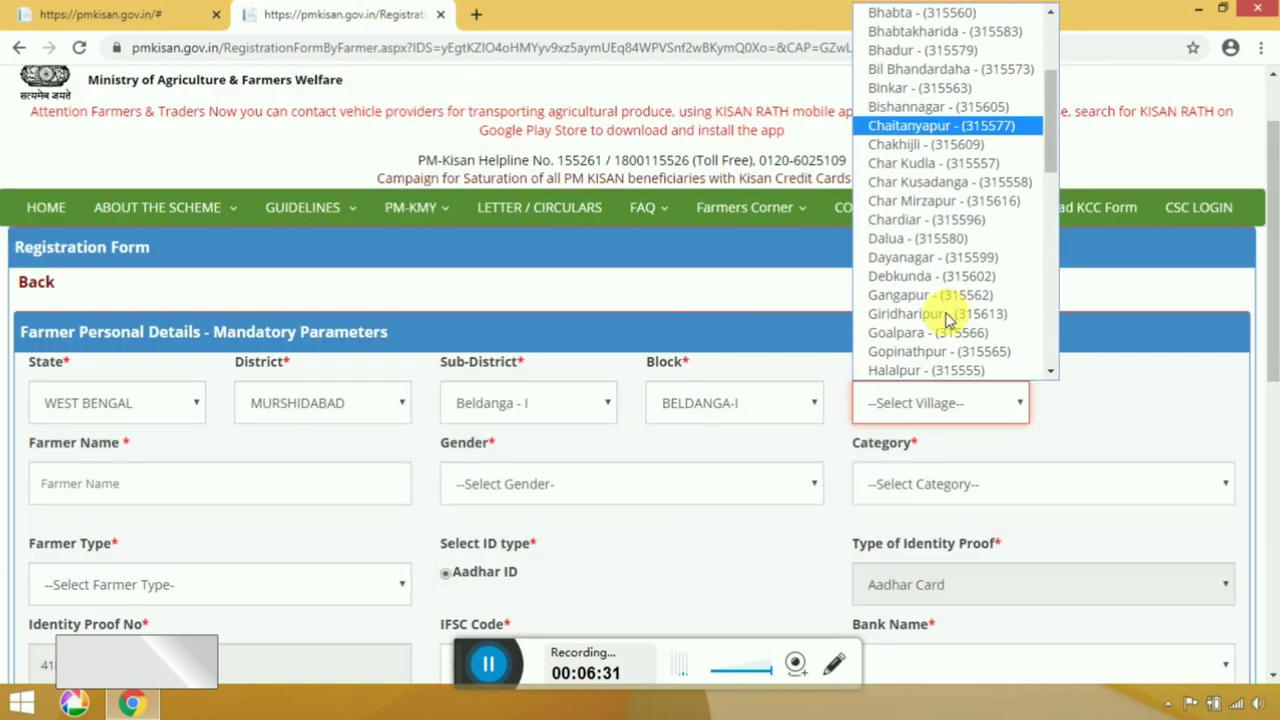
scroll(950, 320, "up", 1)
scroll(950, 320, "up", 2)
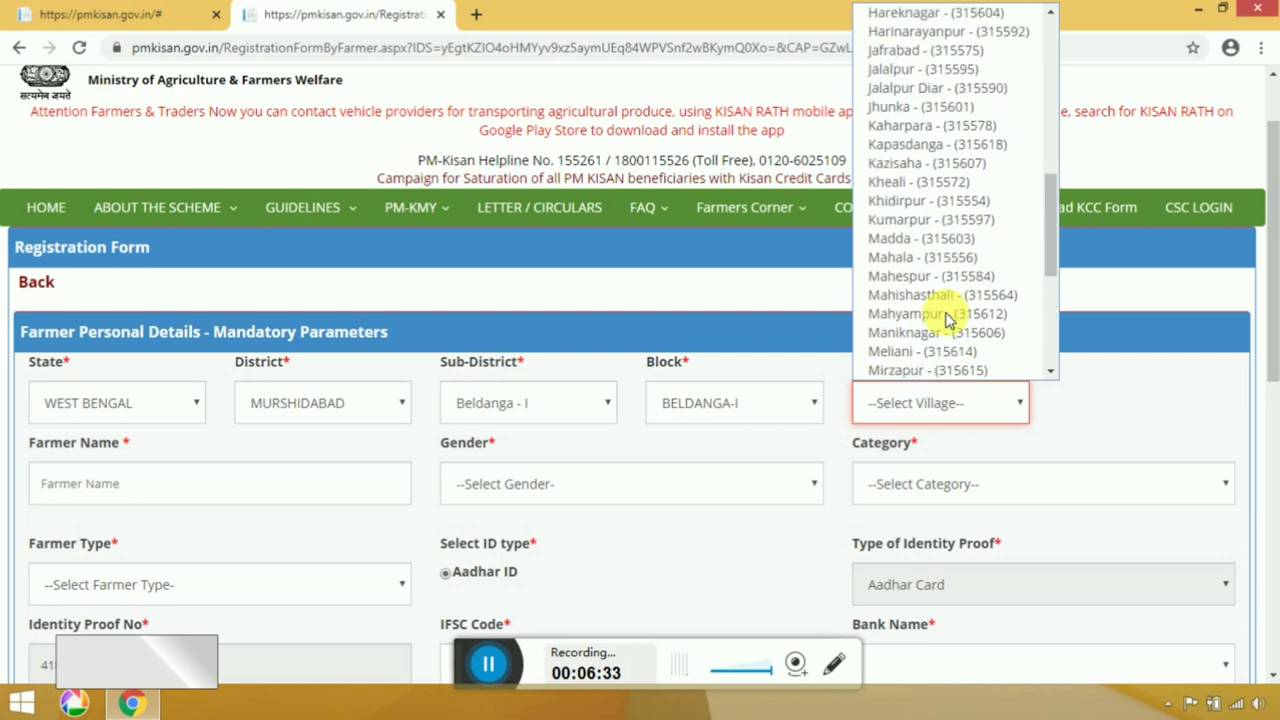
scroll(958, 221, "up", 3)
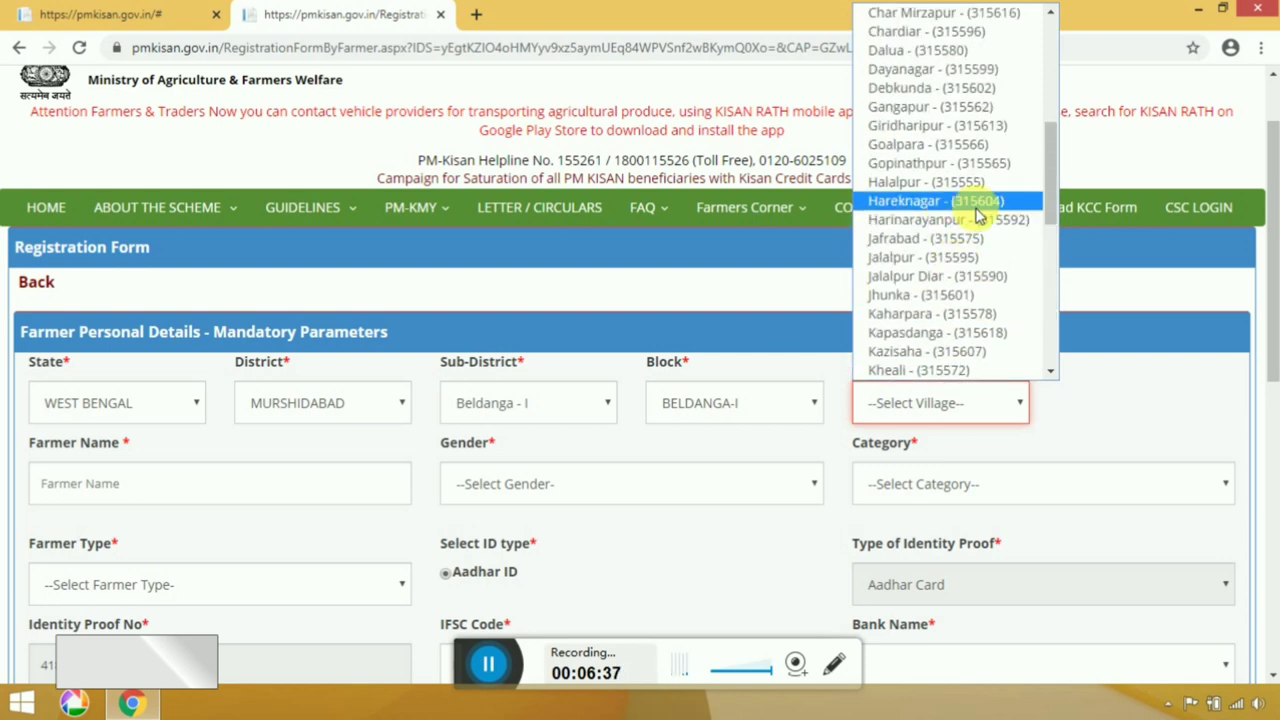
left_click(935, 201)
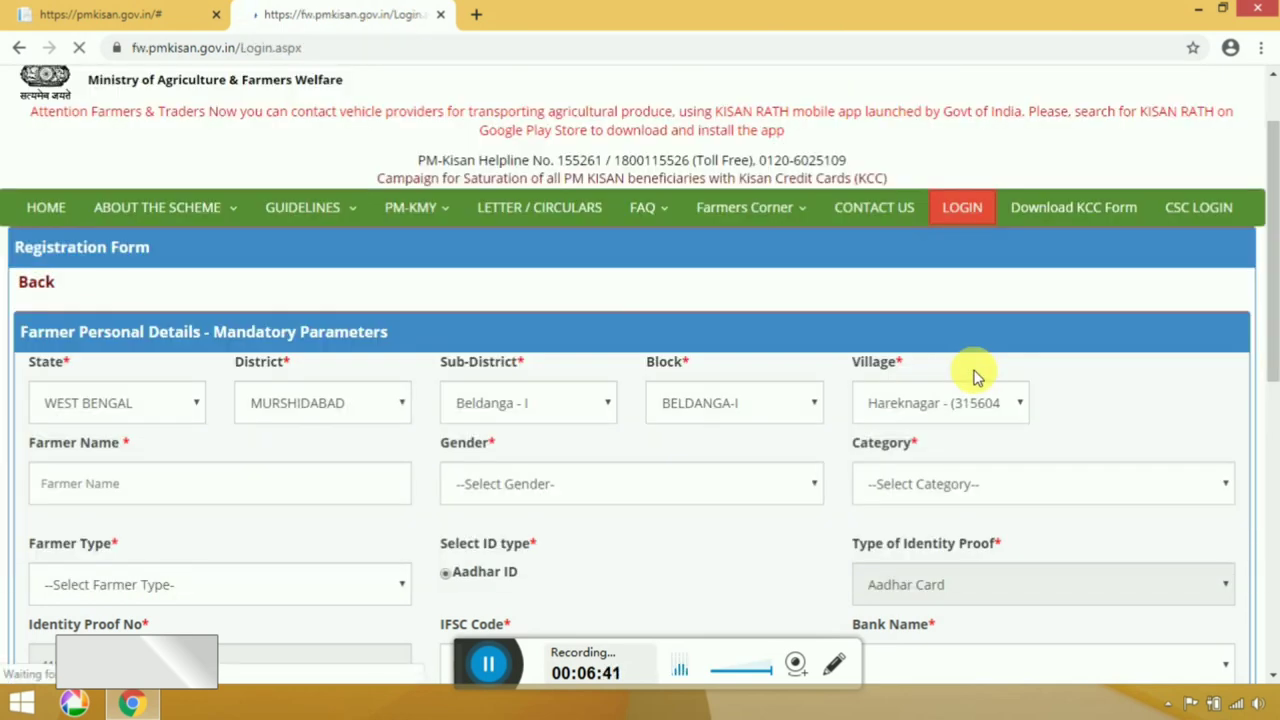
left_click(256, 490)
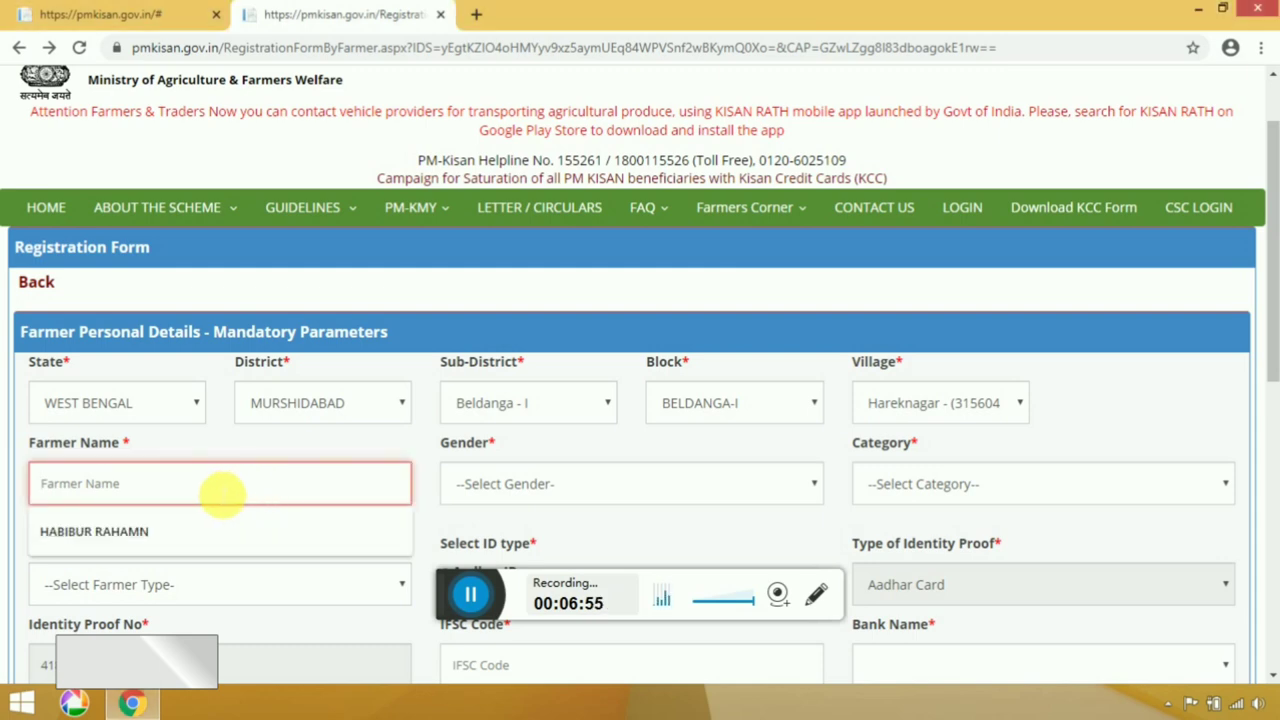
Enter the farmer's full name in Farmer Name.
type("ha")
key("BackSpace")
key("BackSpace")
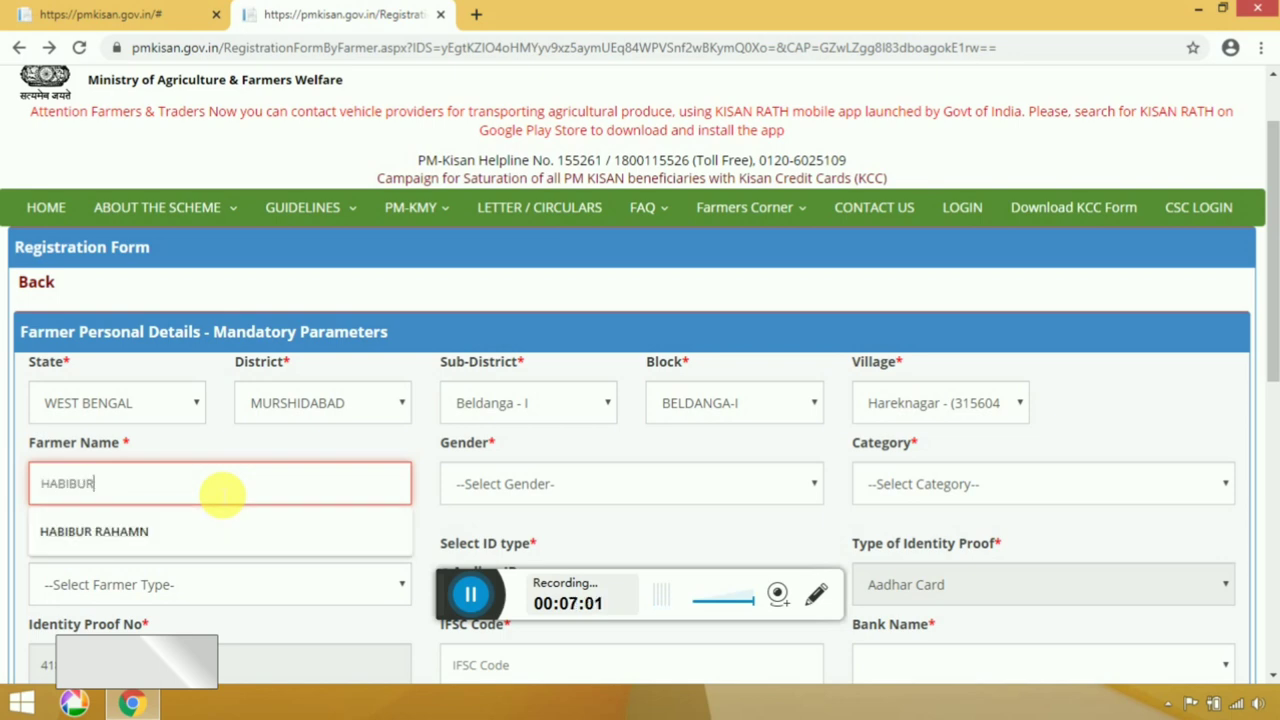
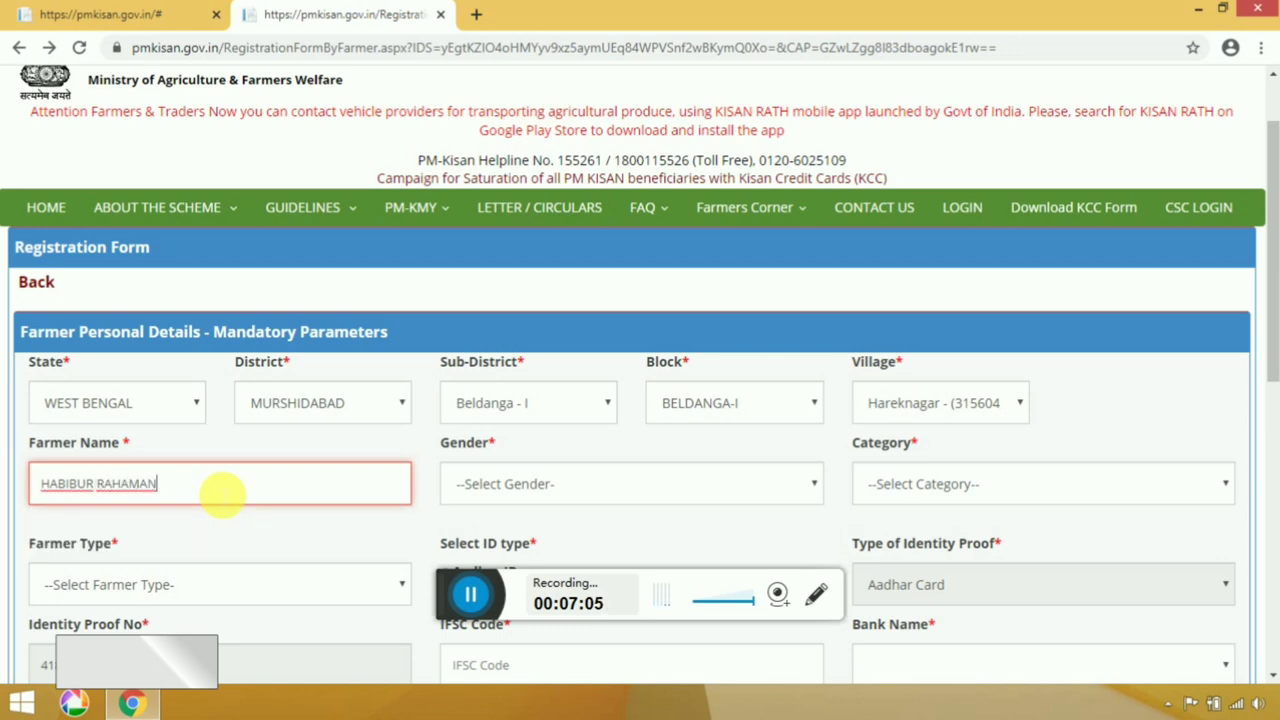
key("Tab")
Set Gender to Male, Category to General/Others and Farmer Type to Small (1-2Ha).
left_click(598, 480)
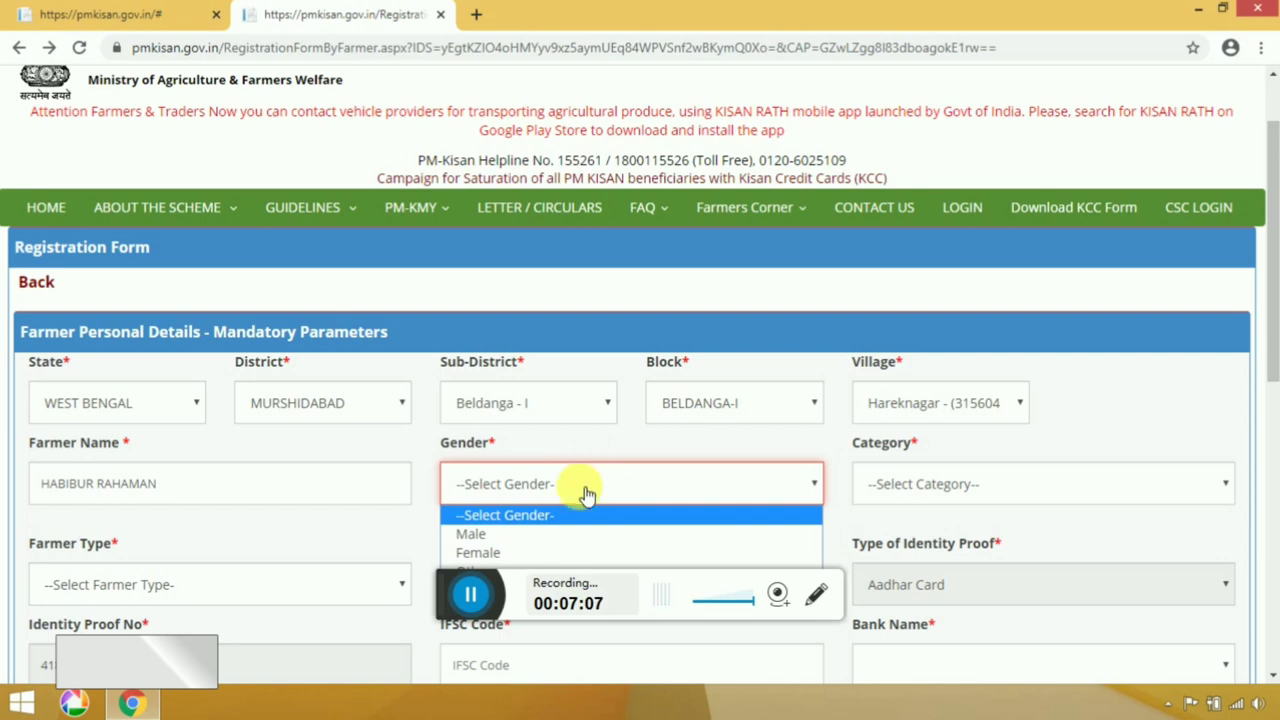
left_click(523, 534)
left_click_drag(457, 588, 453, 647)
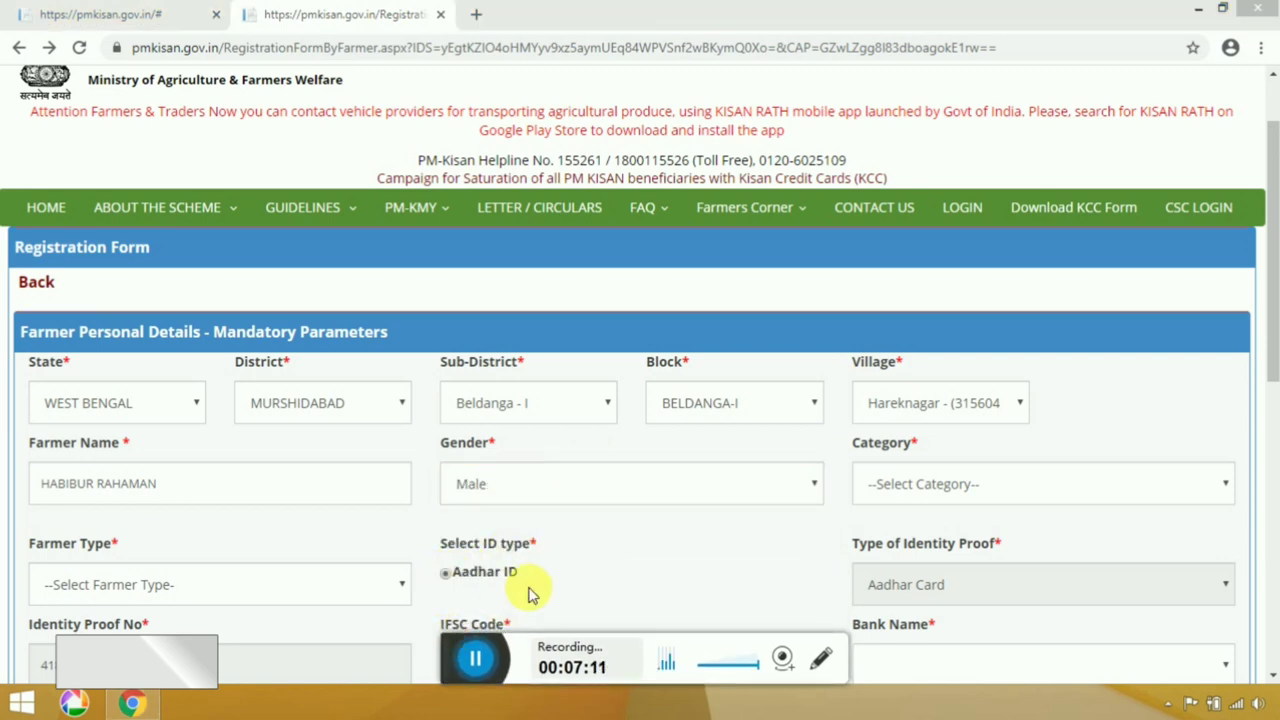
left_click(886, 487)
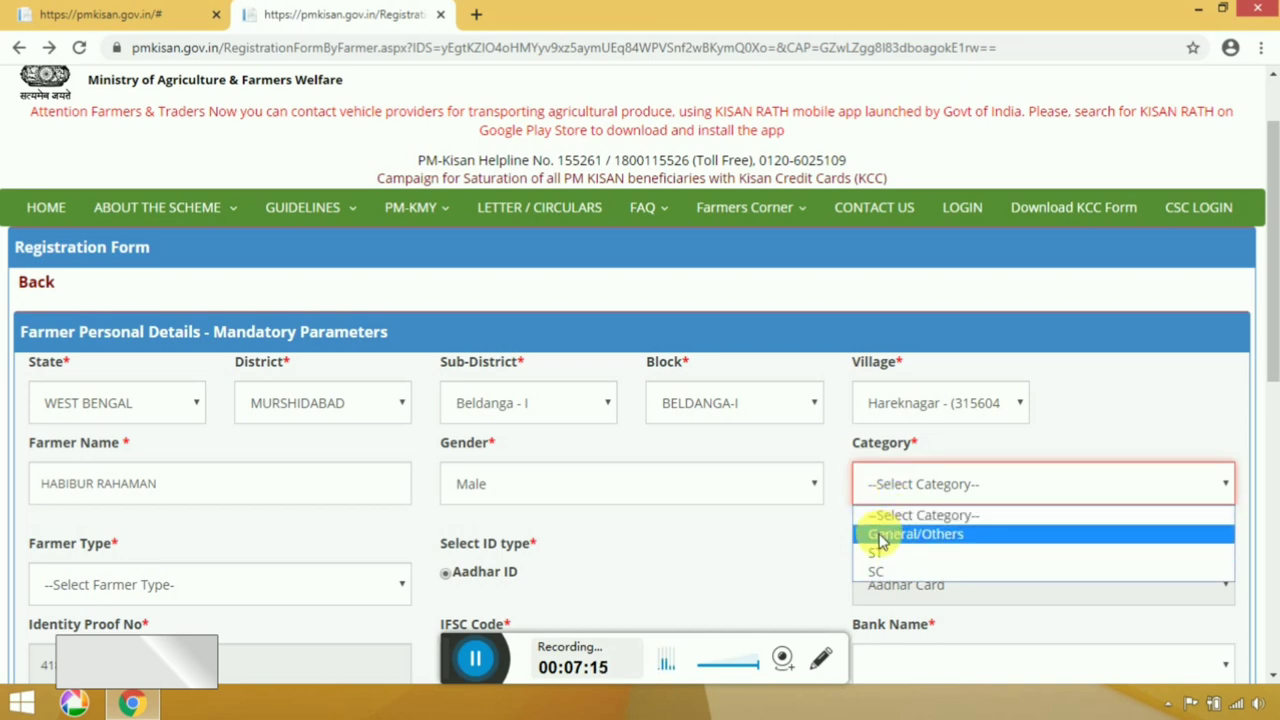
left_click(866, 535)
left_click(186, 584)
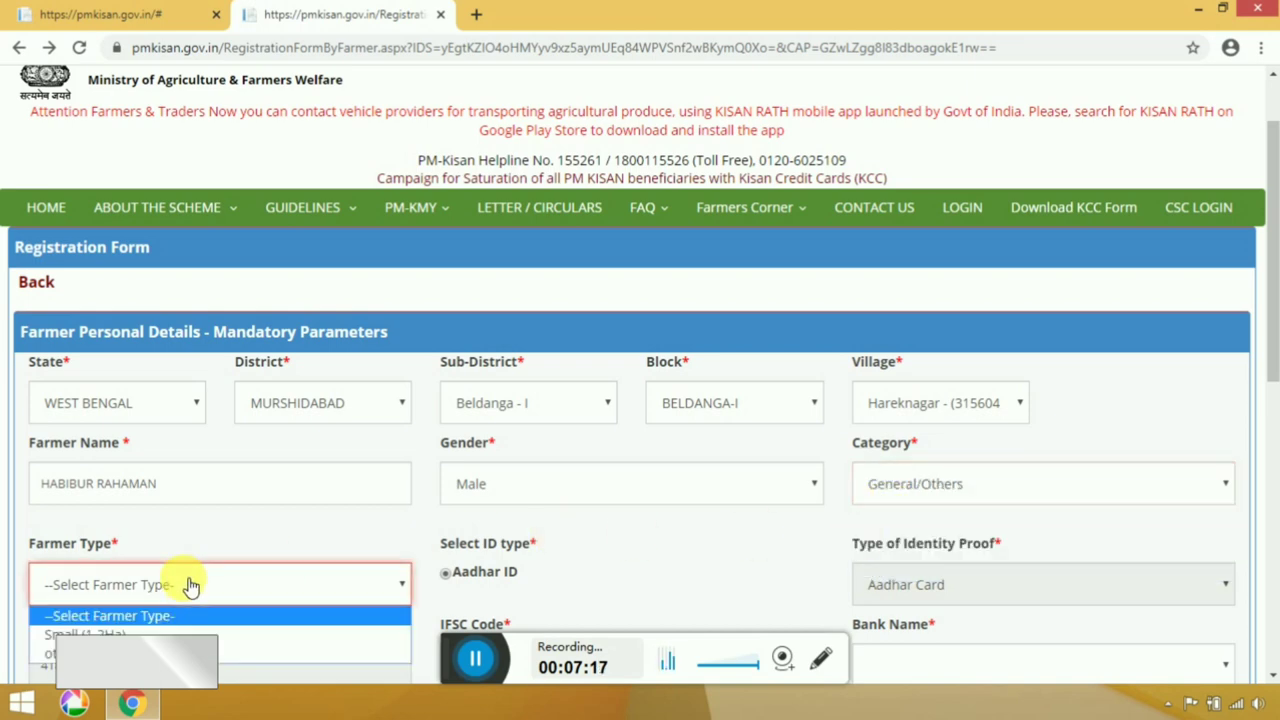
left_click(132, 634)
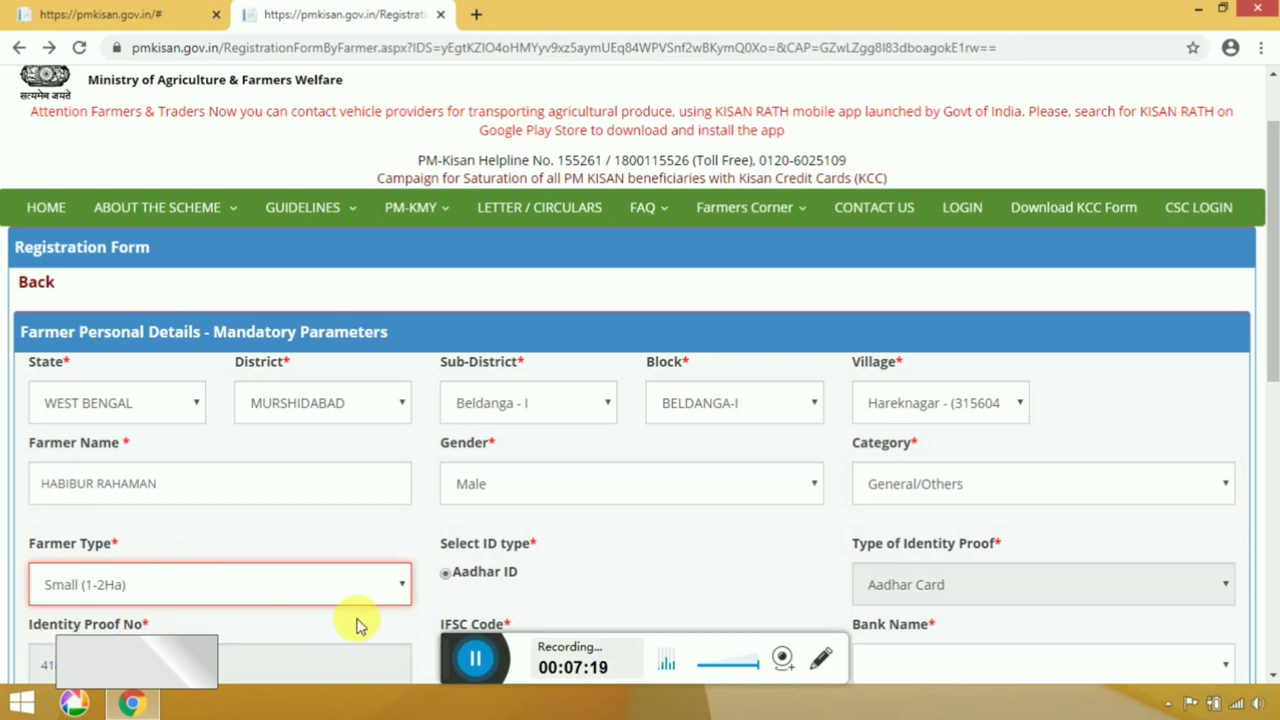
left_click_drag(450, 640, 682, 683)
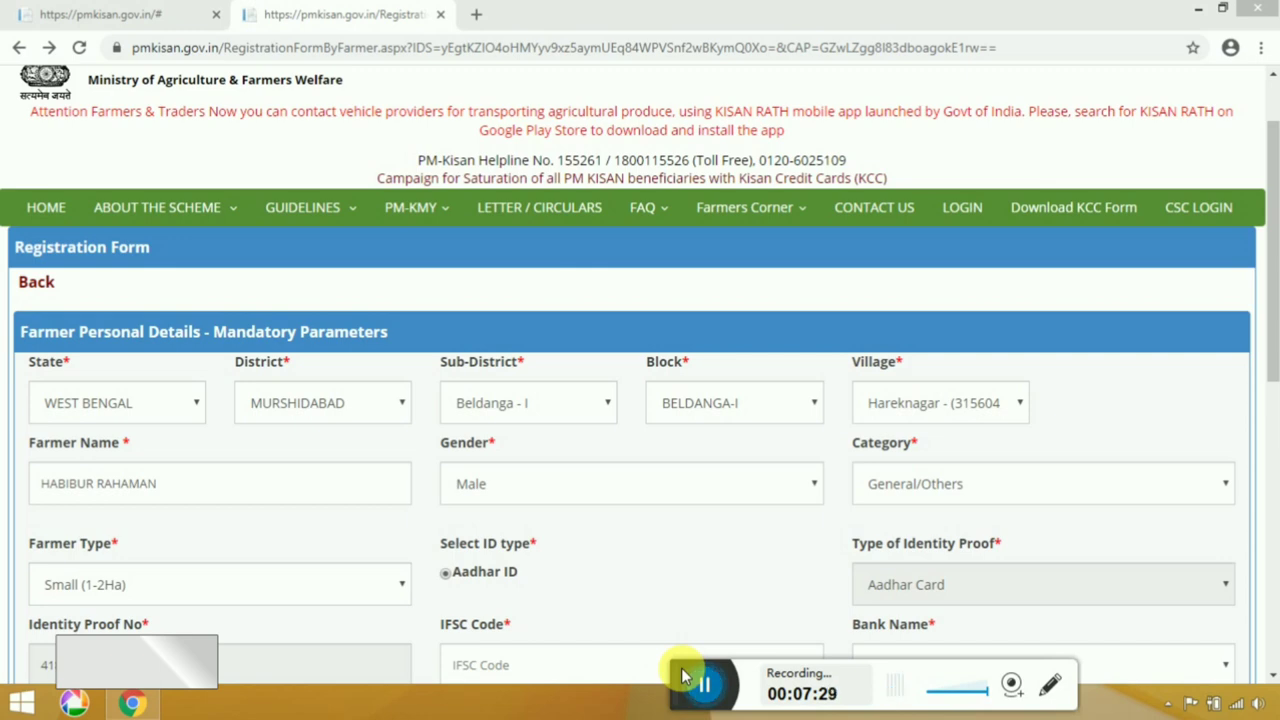
scroll(434, 673, "down", 5)
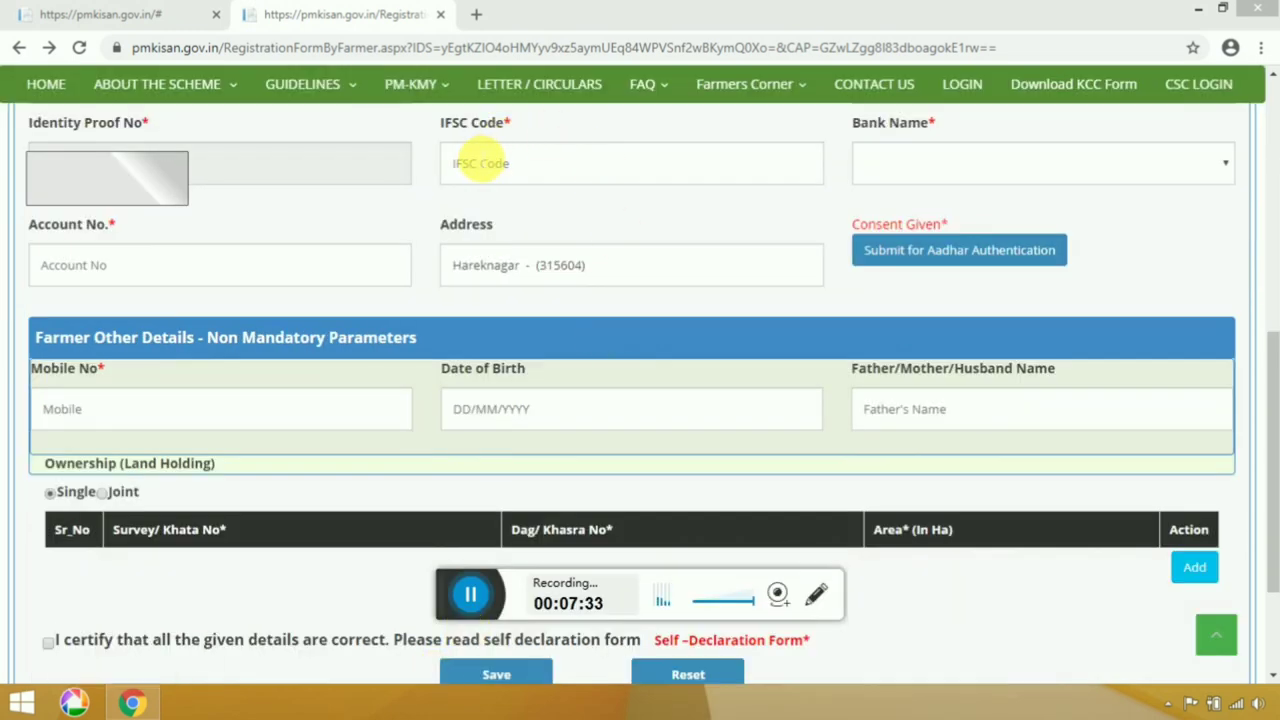
left_click(500, 163)
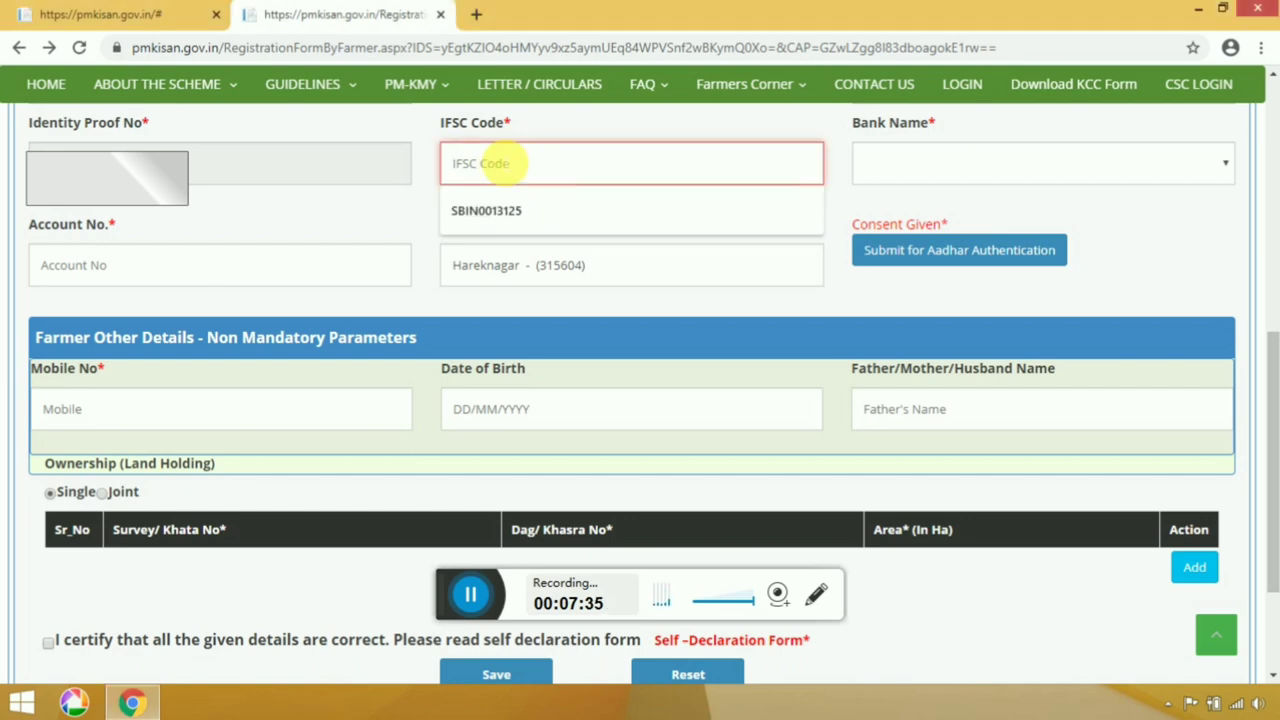
Enter IFSC code SBIN0013125 and choose STATE BANK OF INDIA as the bank.
type("SBIN0013125")
key("Tab")
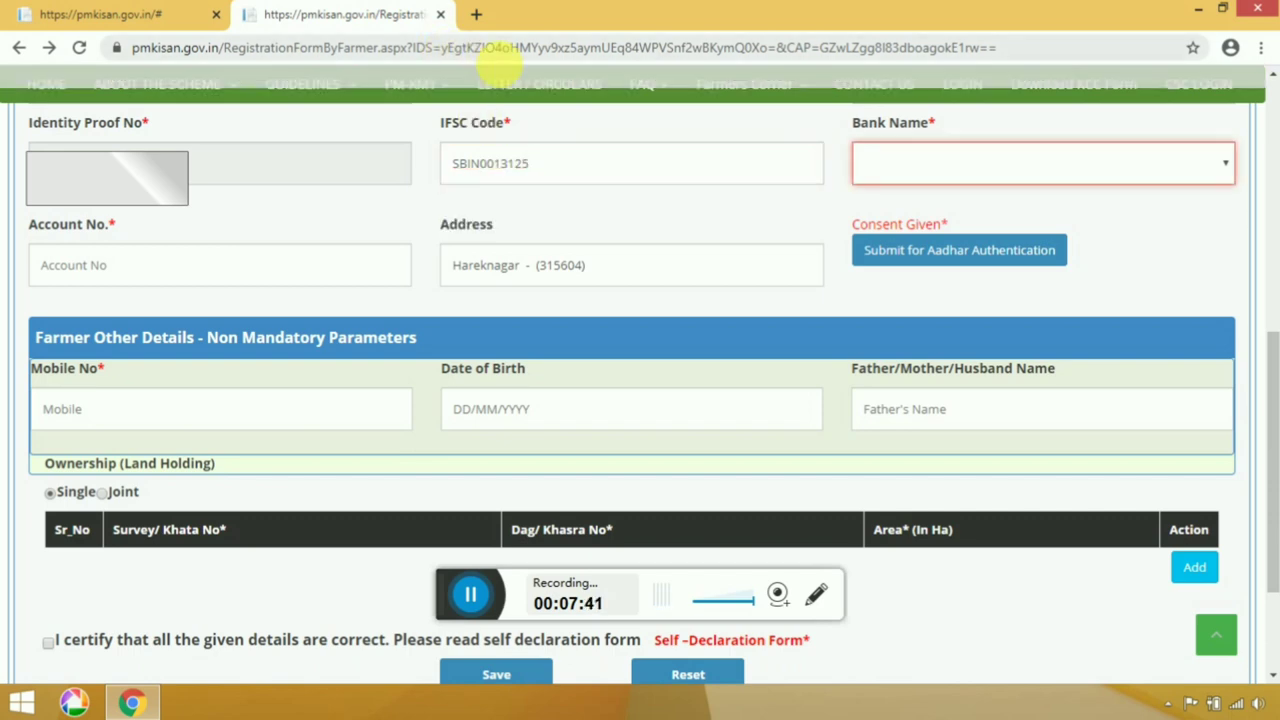
left_click(910, 170)
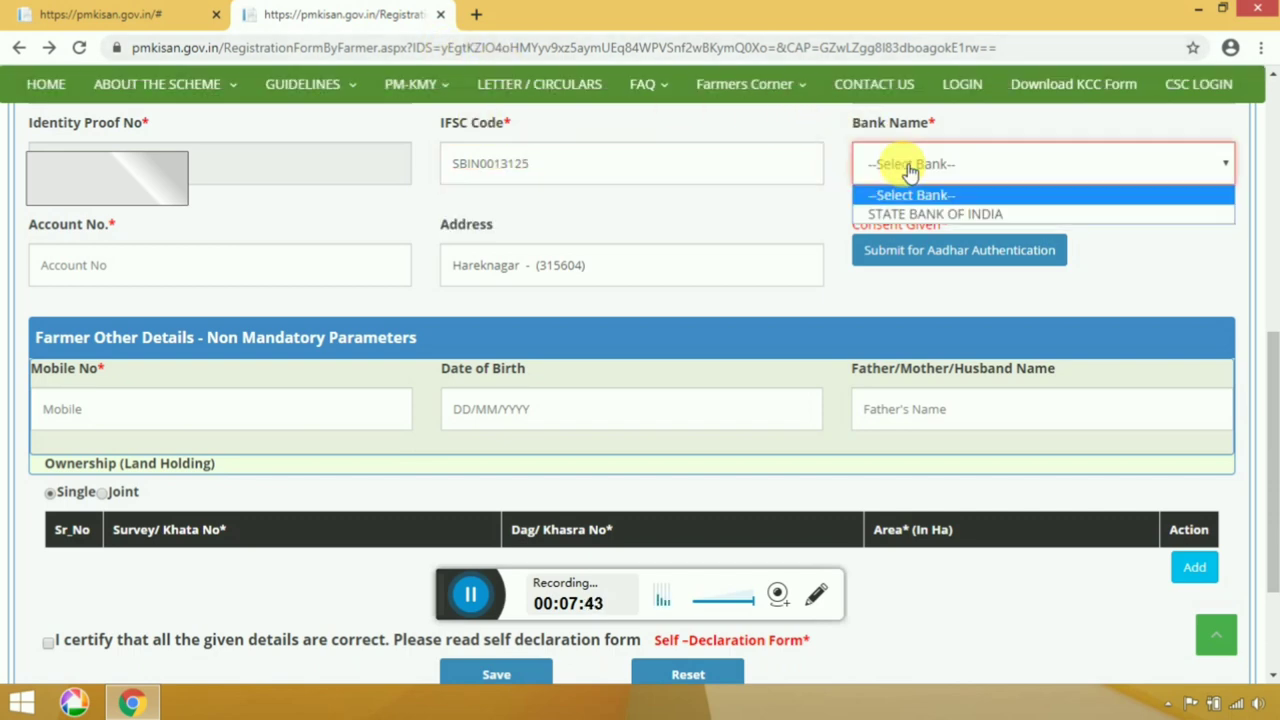
left_click(912, 210)
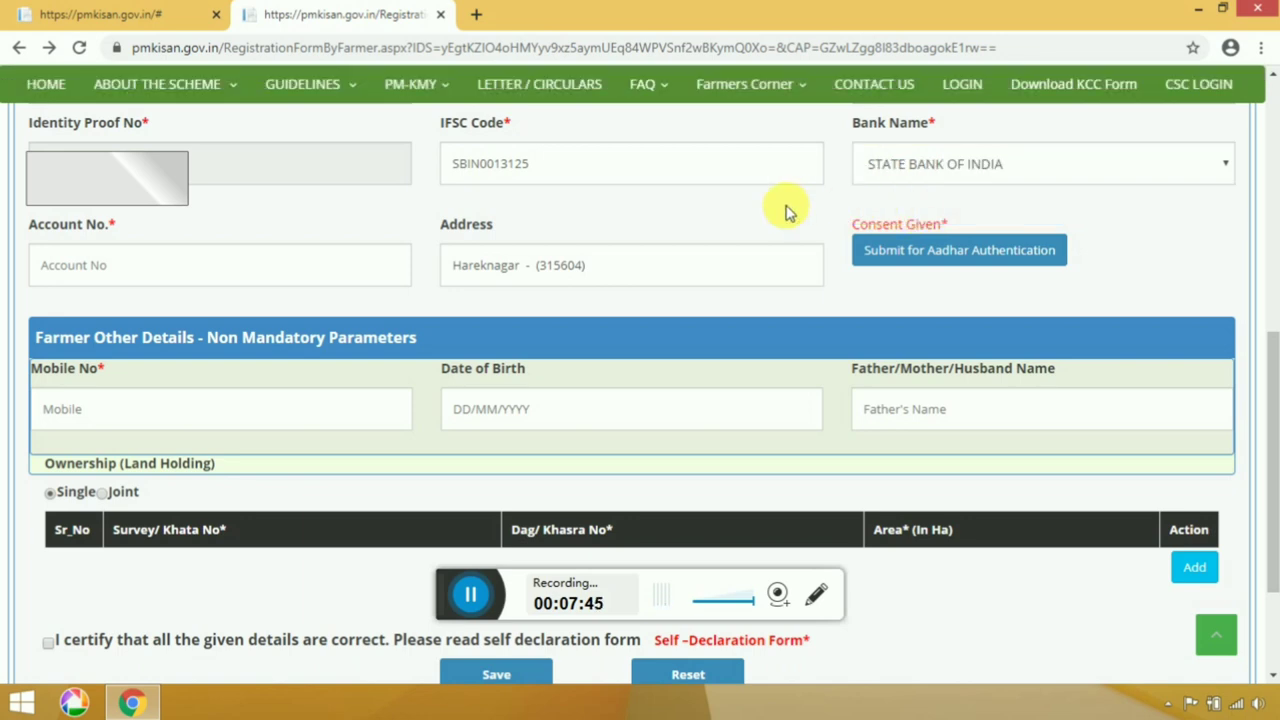
Enter the farmer's bank account number and submit for Aadhaar authentication.
left_click(200, 264)
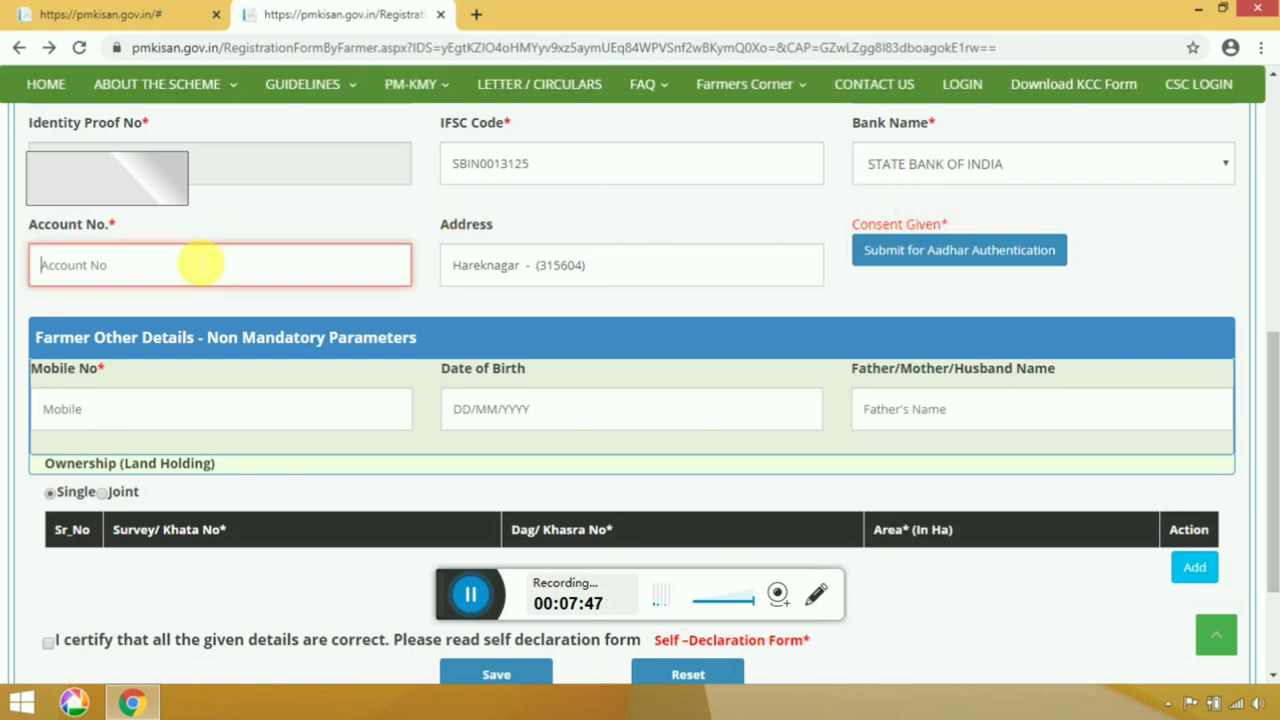
key("Tab")
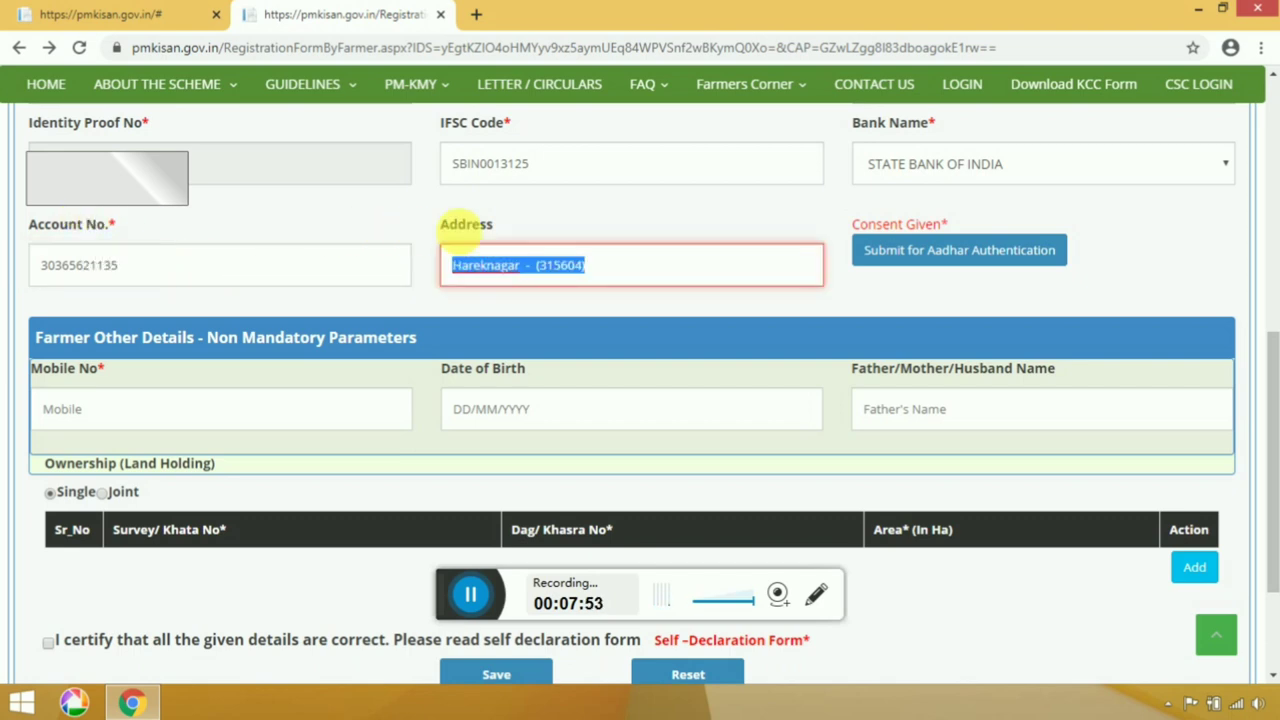
left_click(588, 280)
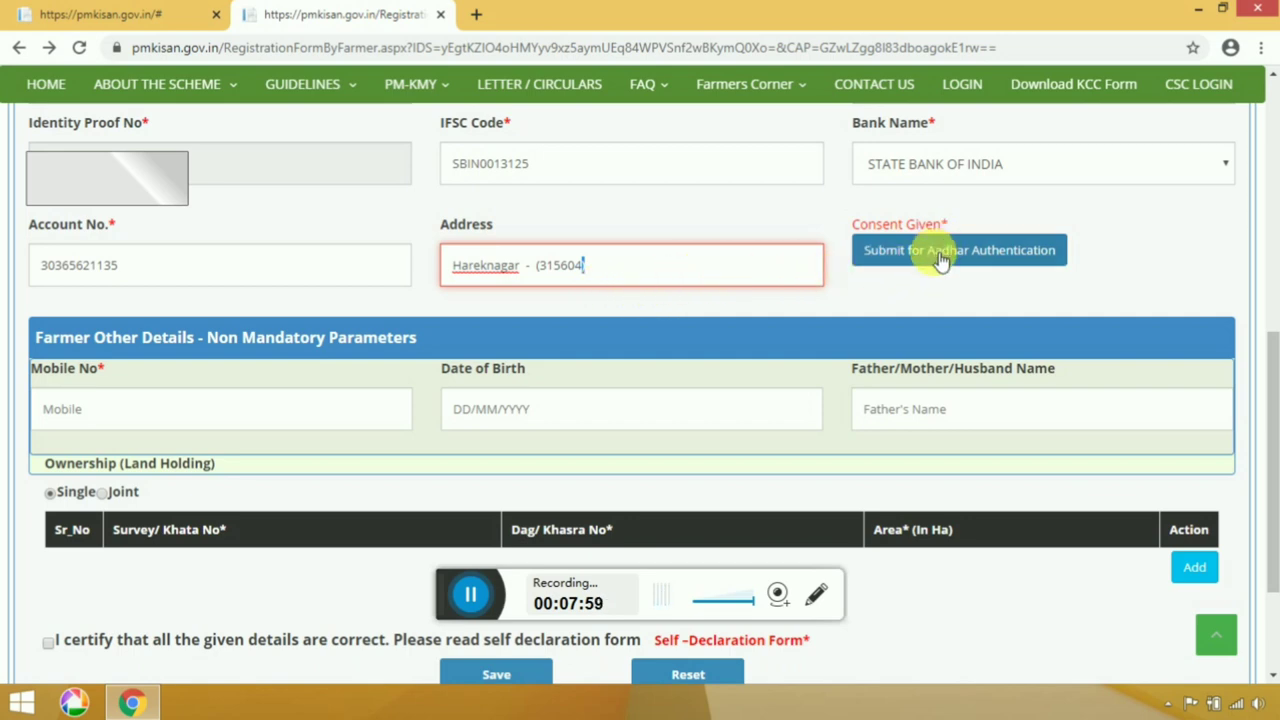
left_click(1010, 268)
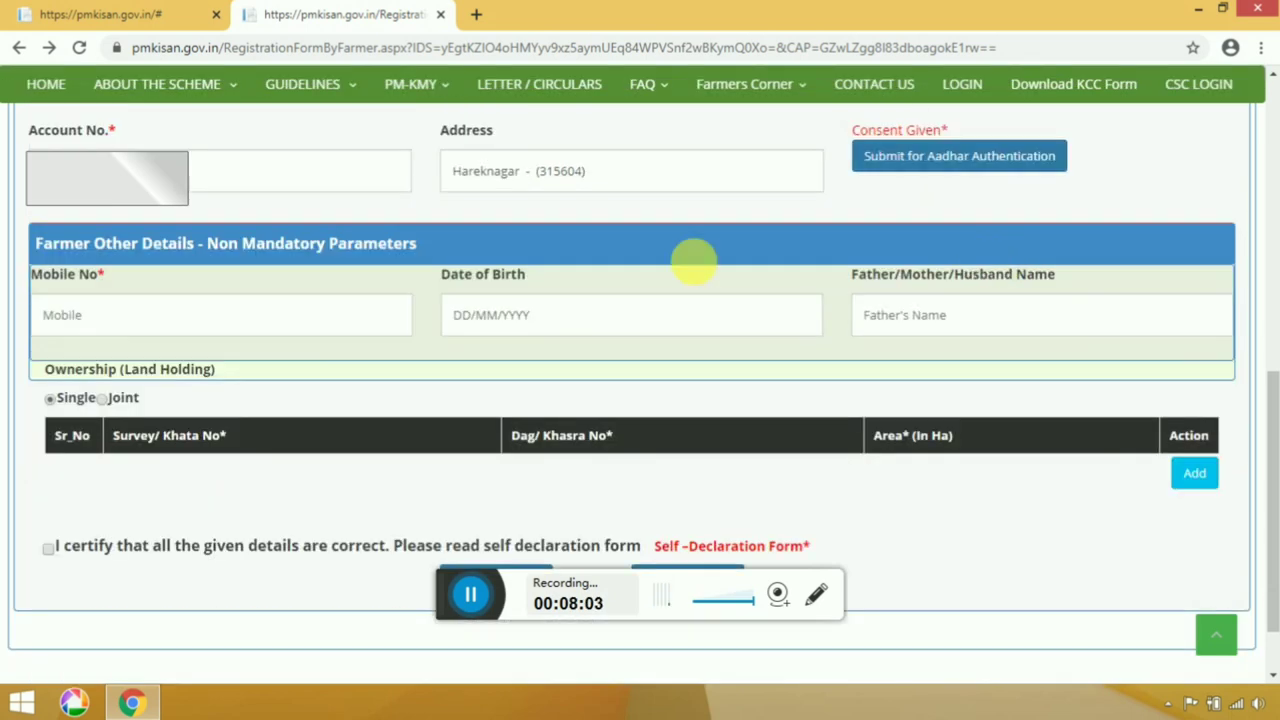
Enter the farmer's mobile number.
scroll(403, 315, "down", 3)
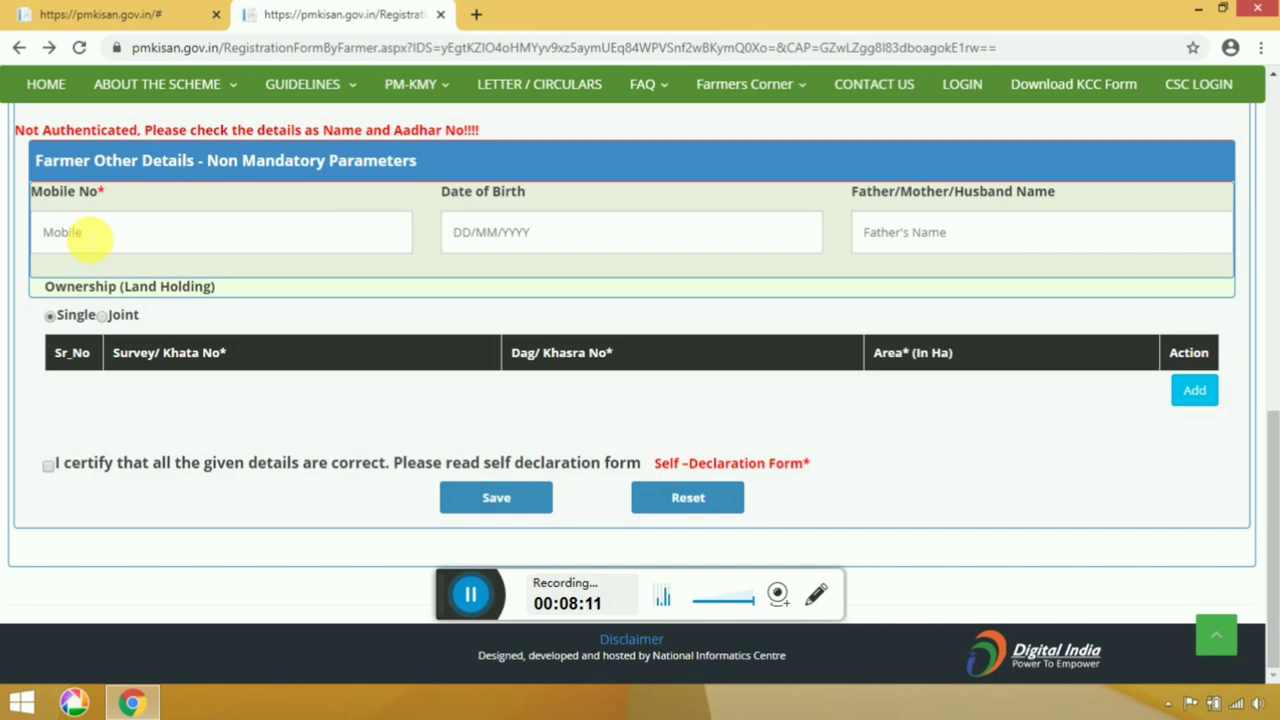
left_click(90, 238)
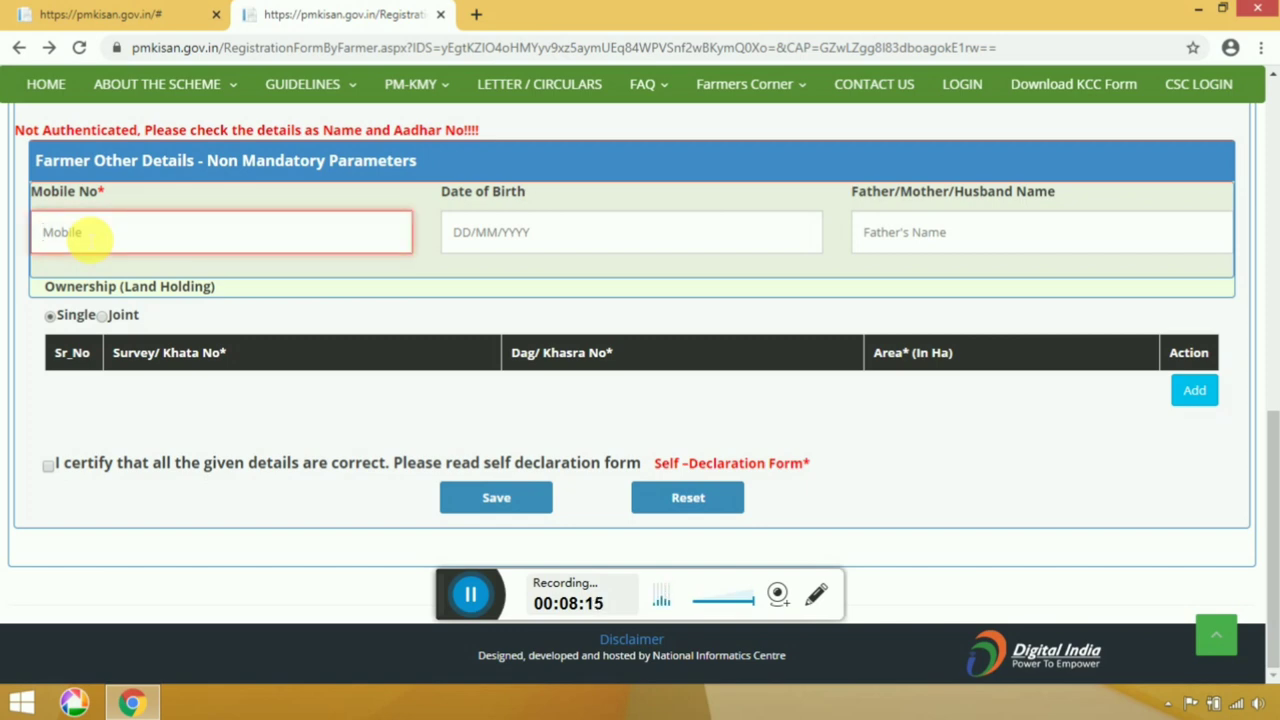
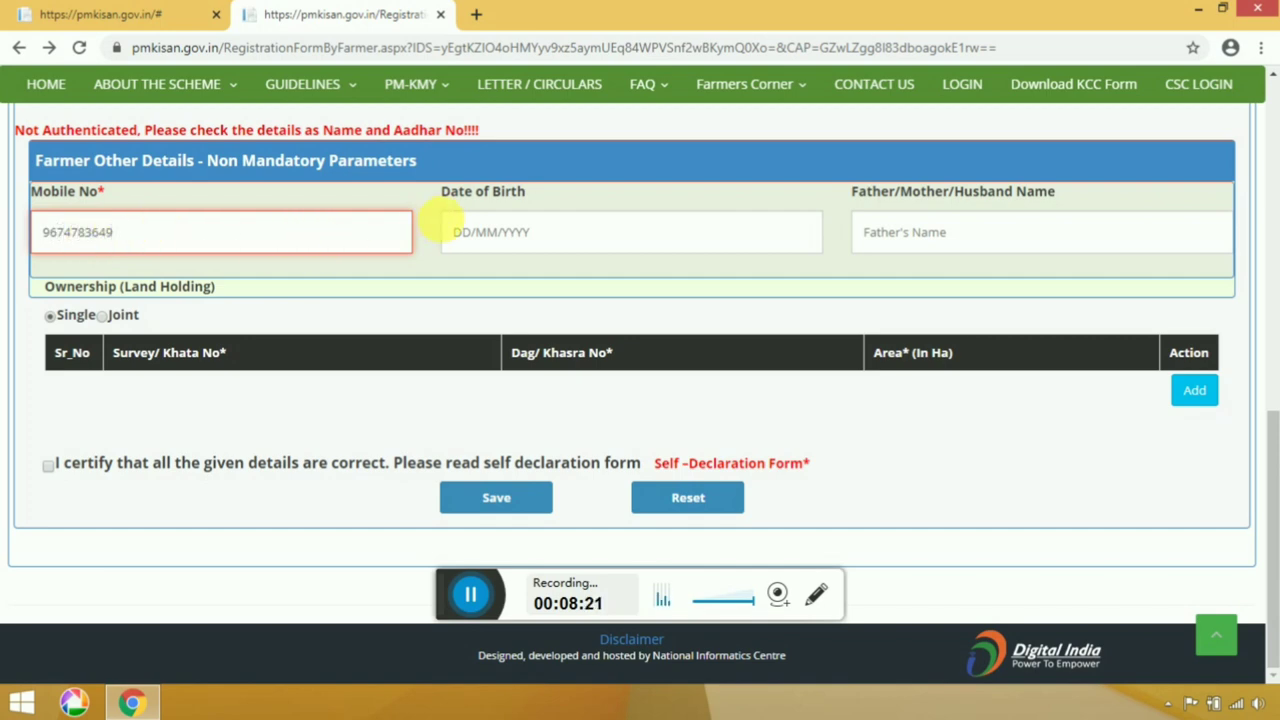
left_click(457, 230)
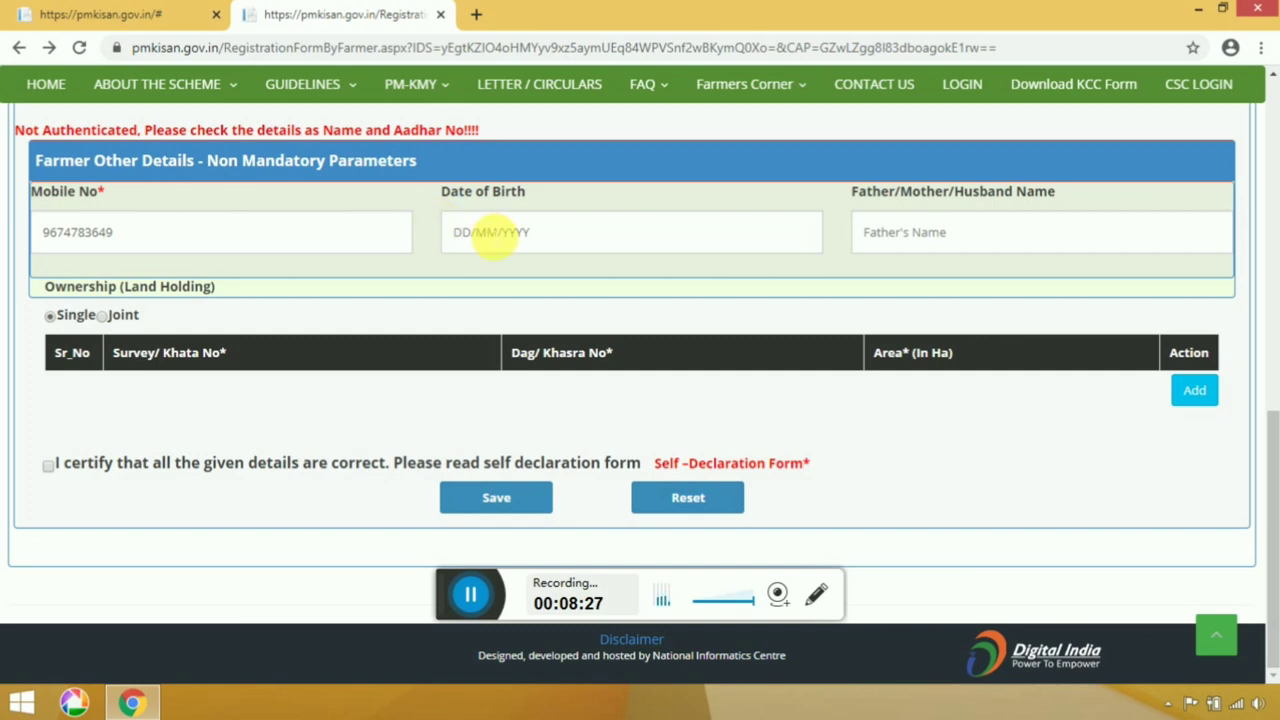
left_click(490, 230)
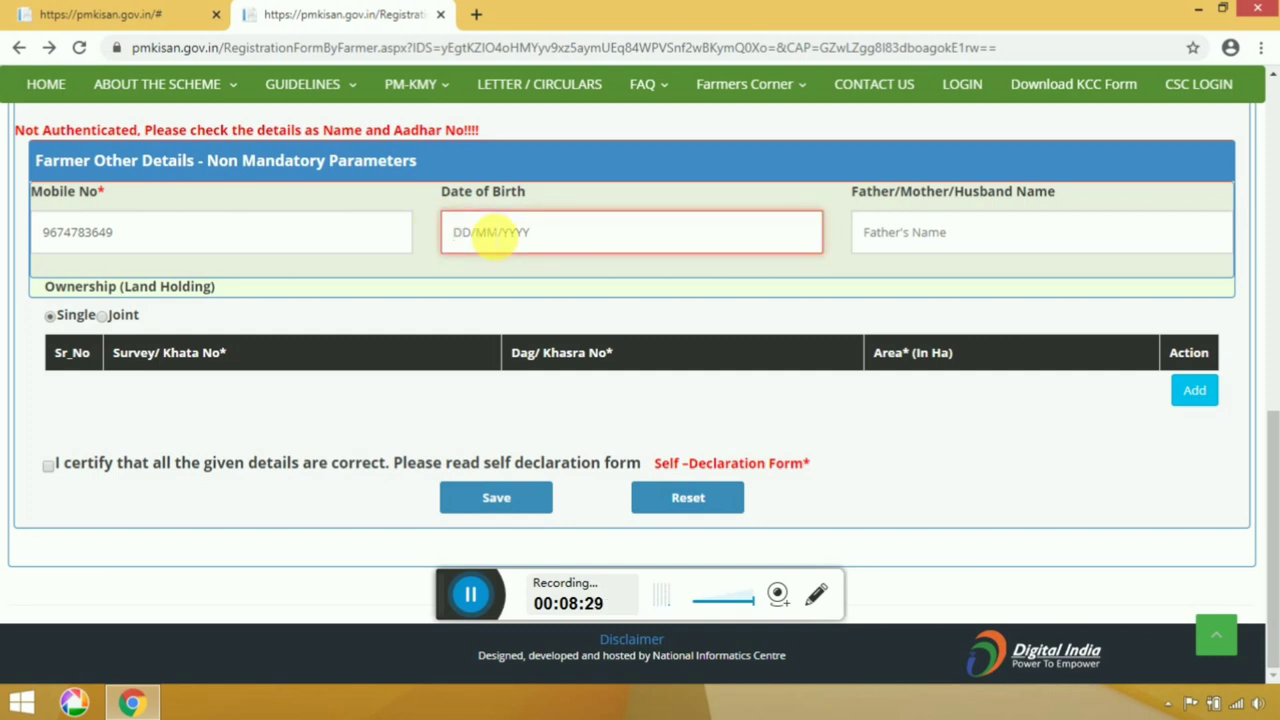
type("1")
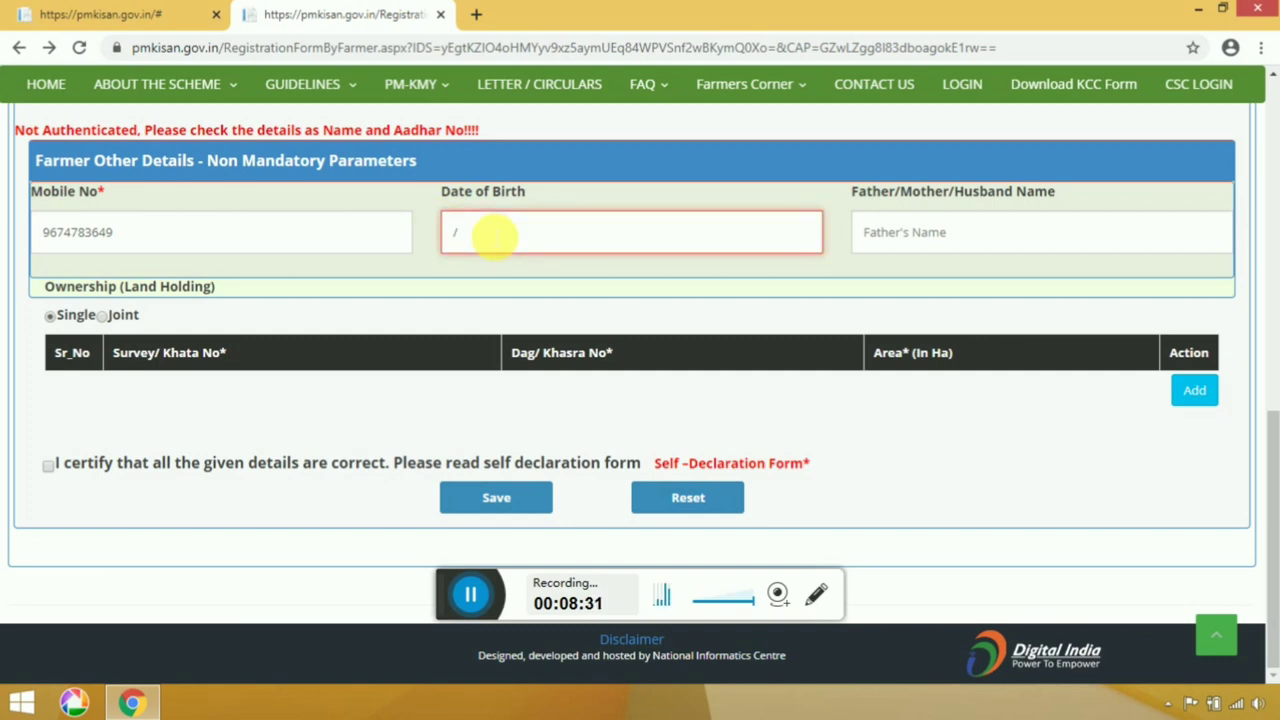
key("BackSpace")
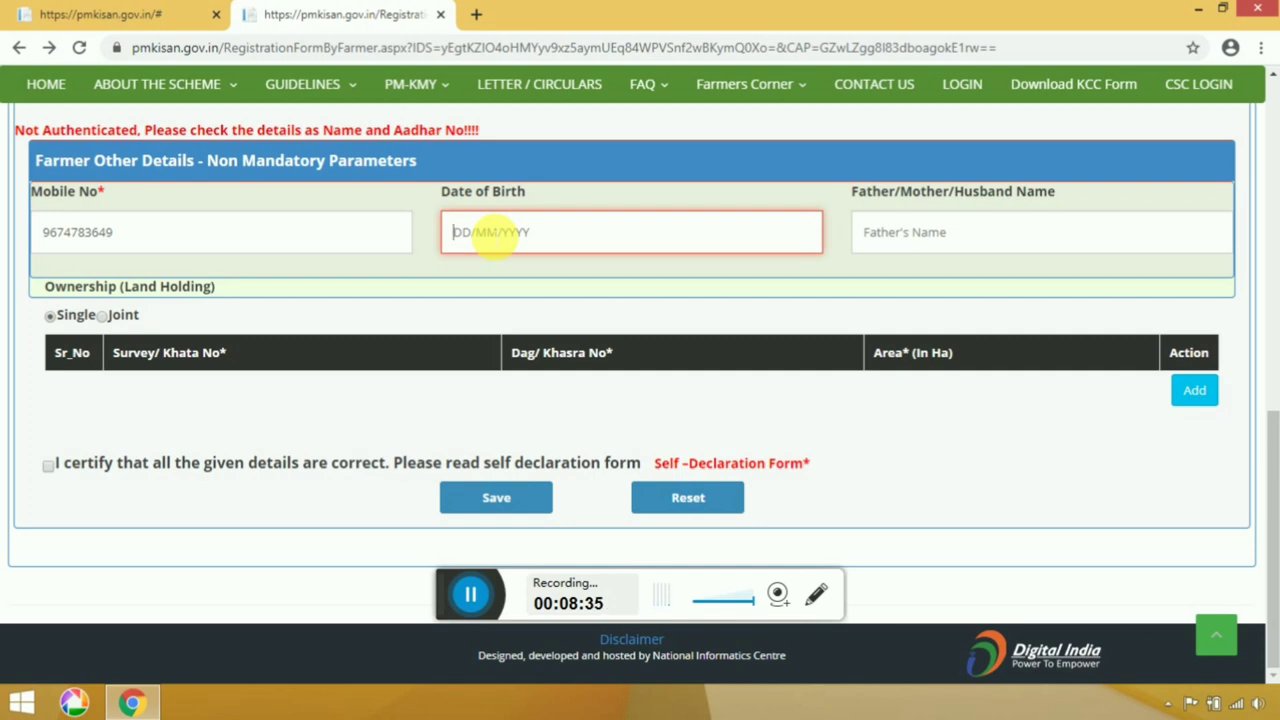
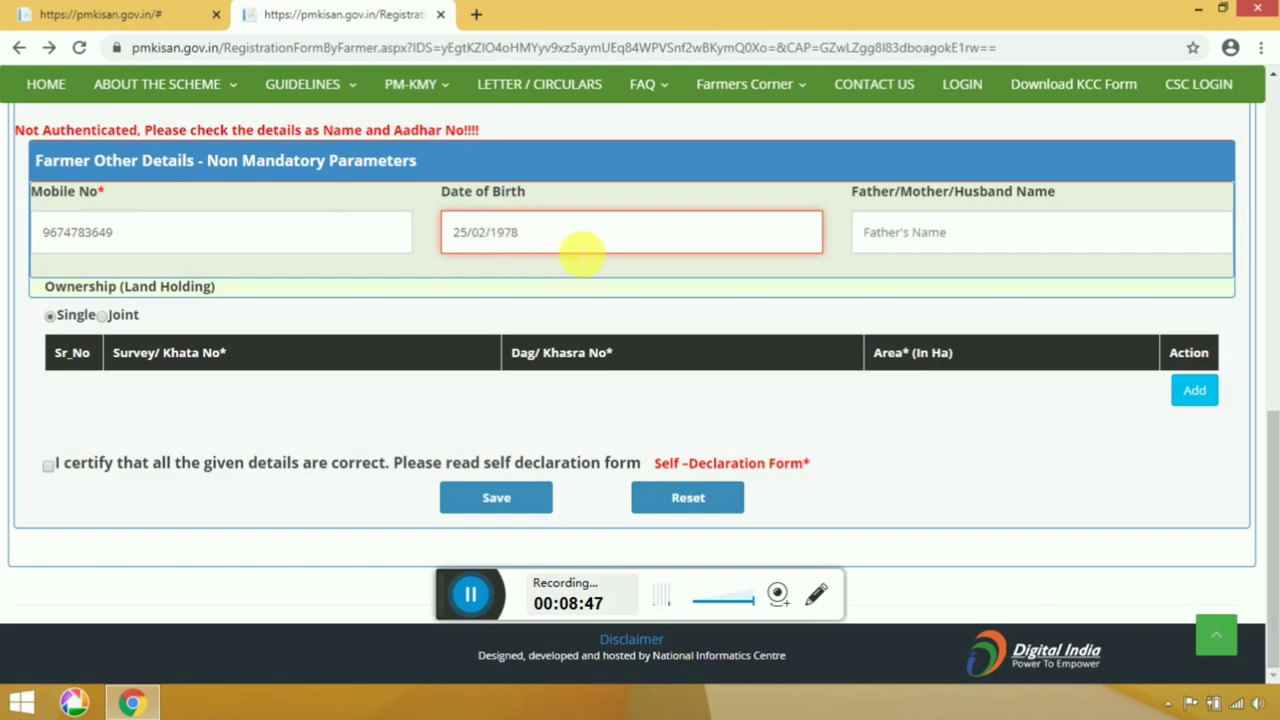
Enter the father's full name in the Father/Mother/Husband Name field.
left_click(898, 250)
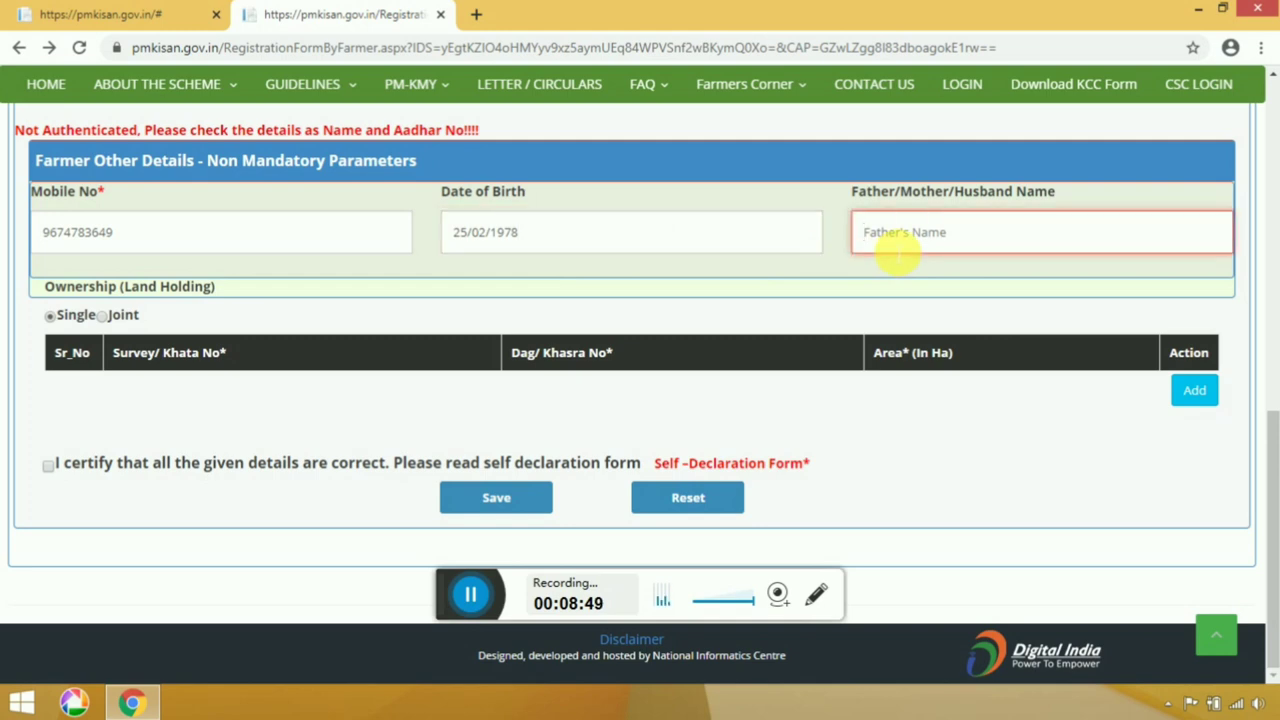
key("Tab")
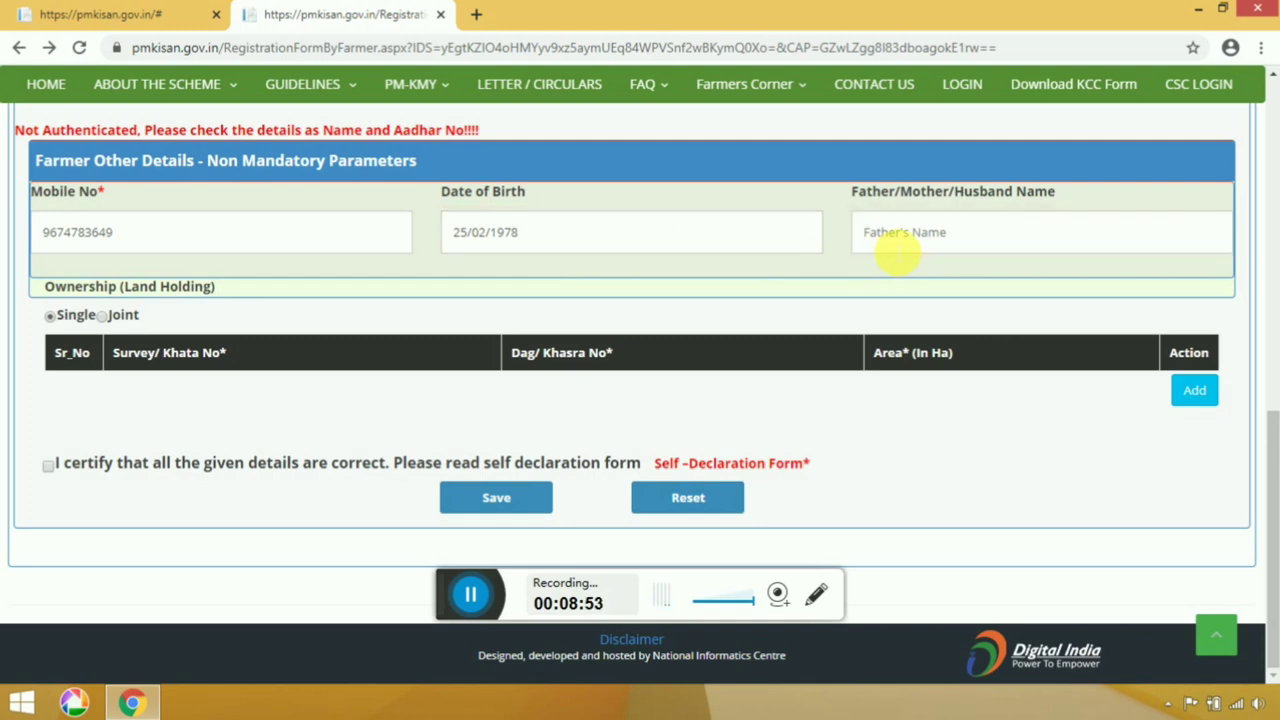
left_click(899, 250)
type("H")
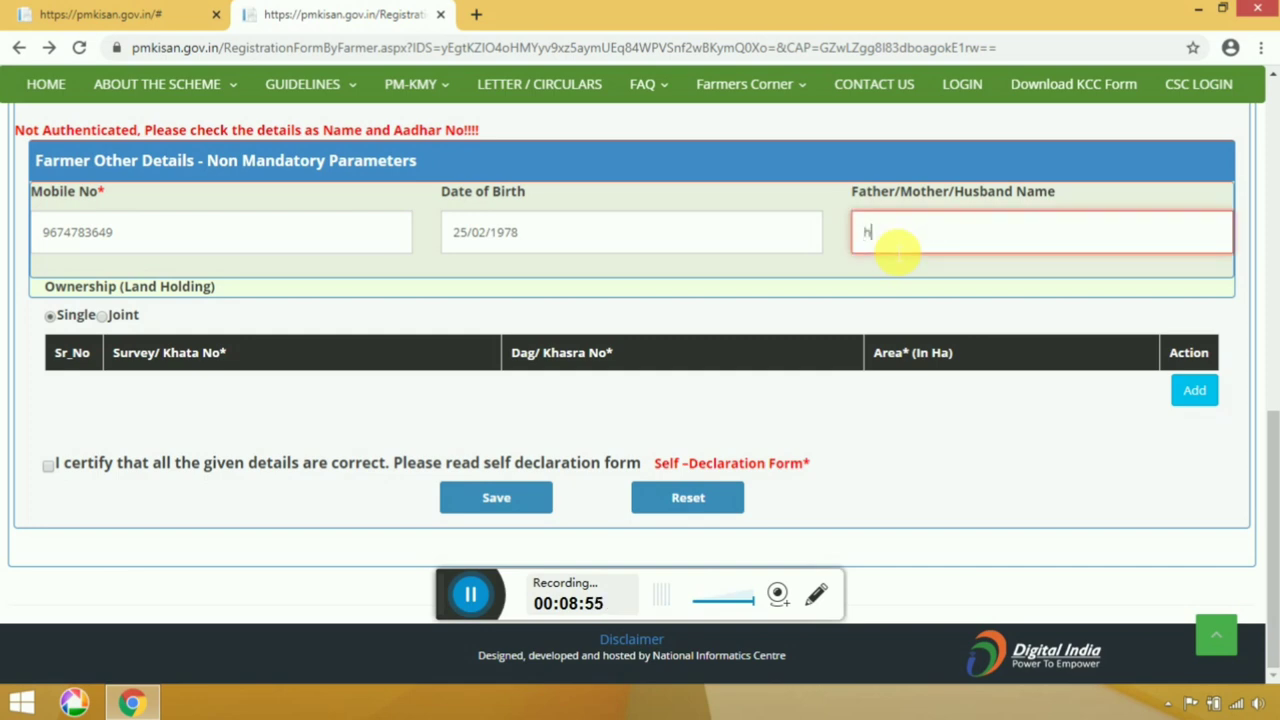
key("BackSpace")
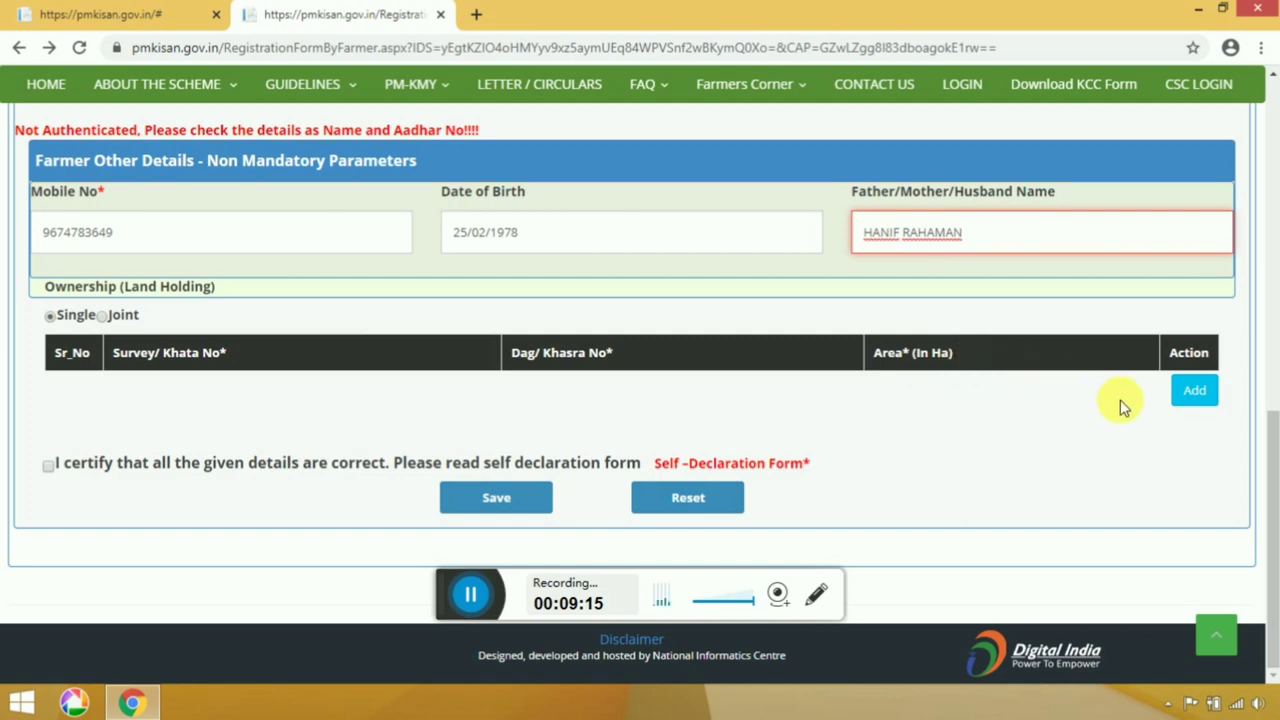
Add a land record with Survey/Khata 9874, Dag/Khasra 5412 and area 884 Ha.
left_click(1184, 404)
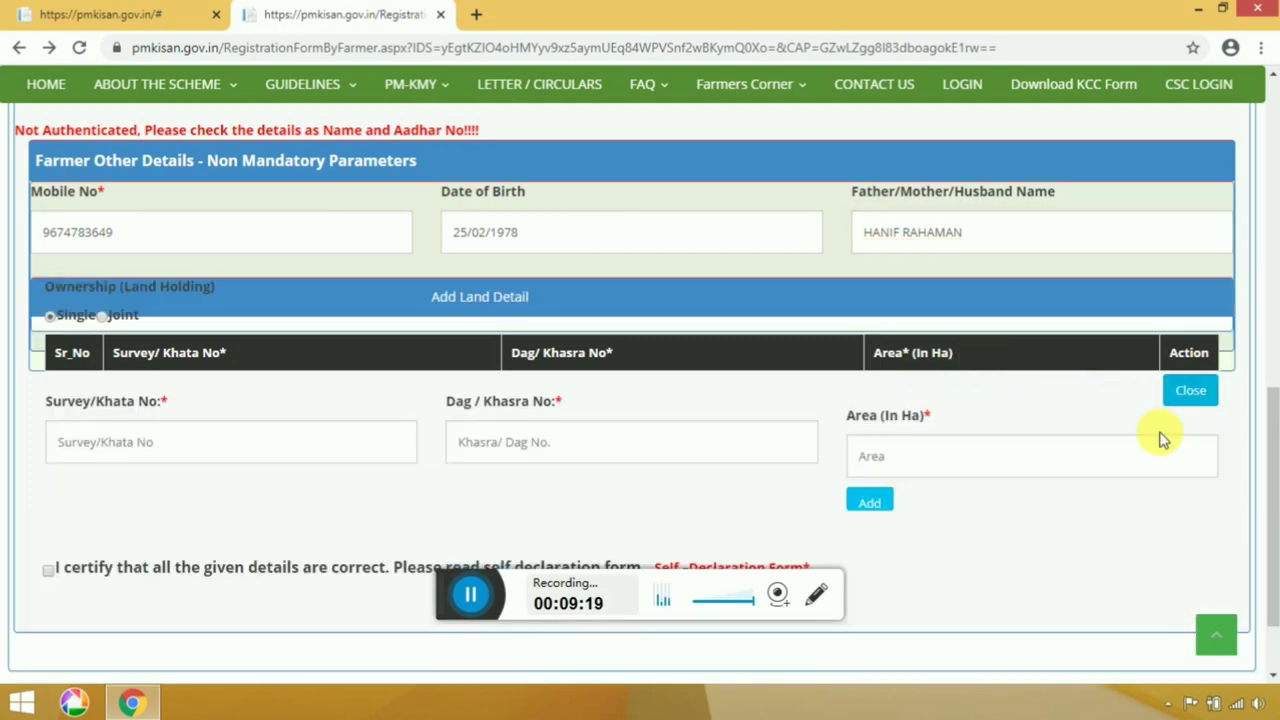
scroll(1151, 449, "down", 1)
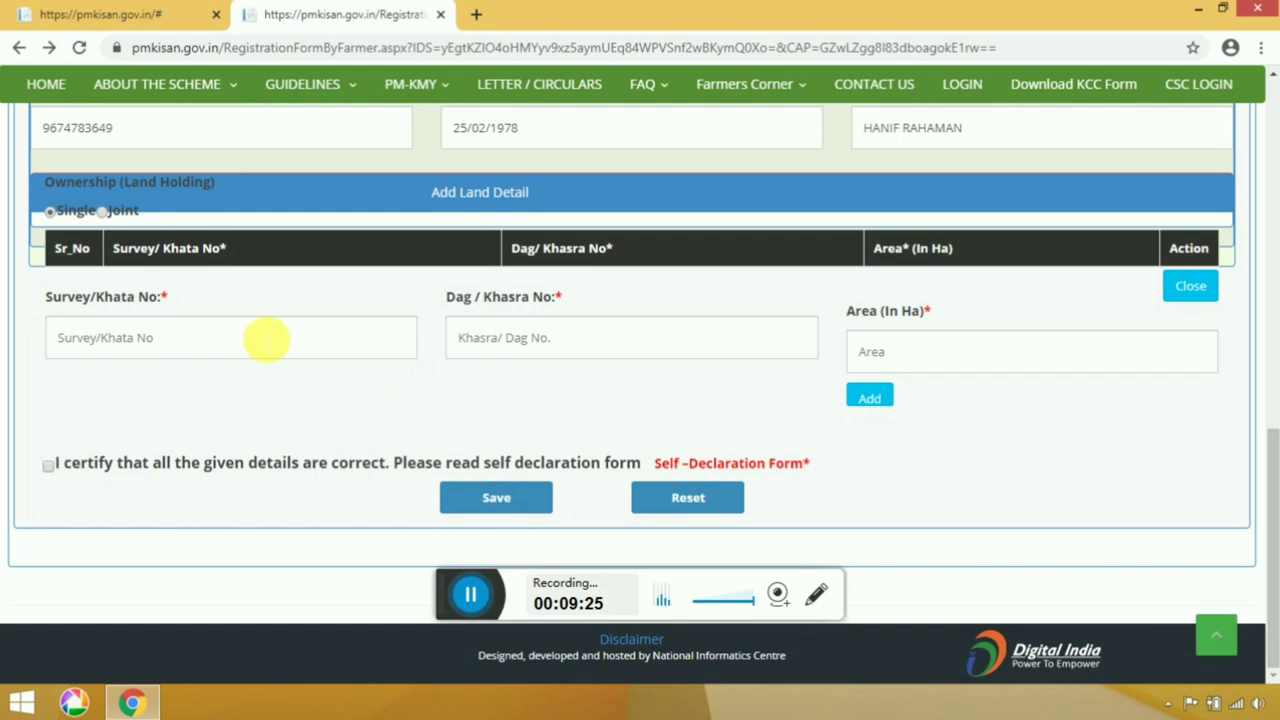
left_click(265, 341)
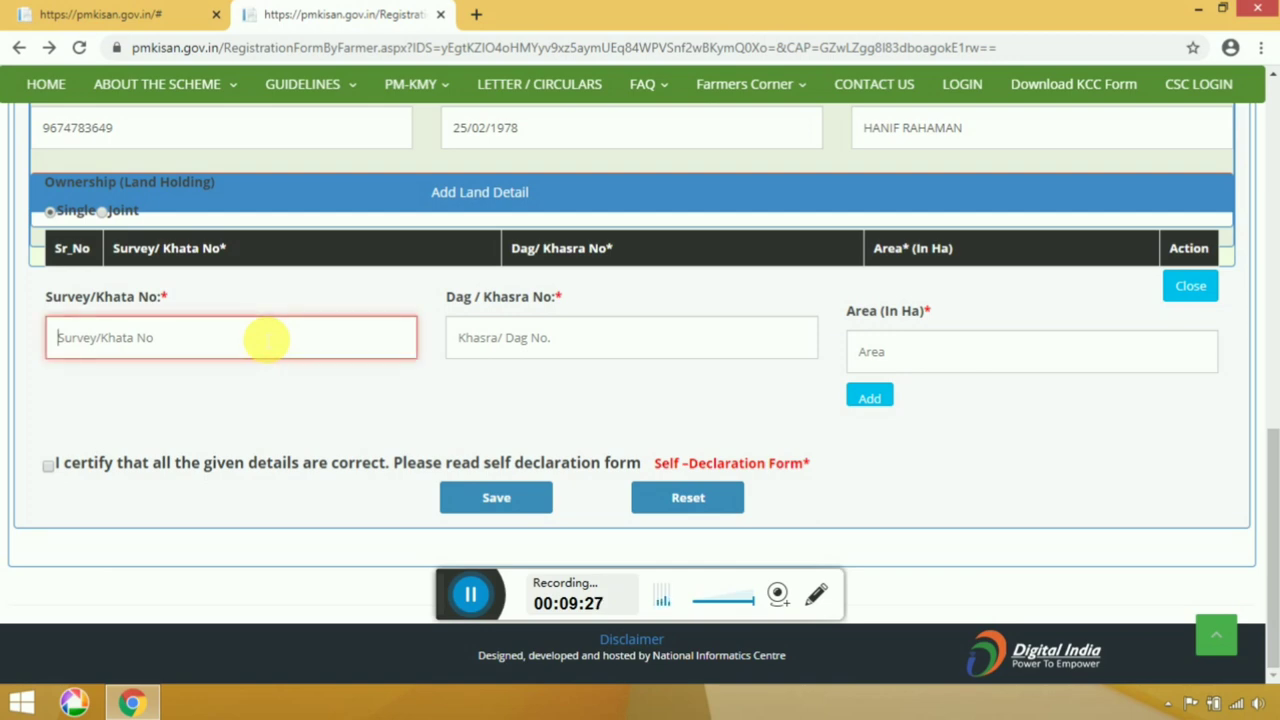
type("9874")
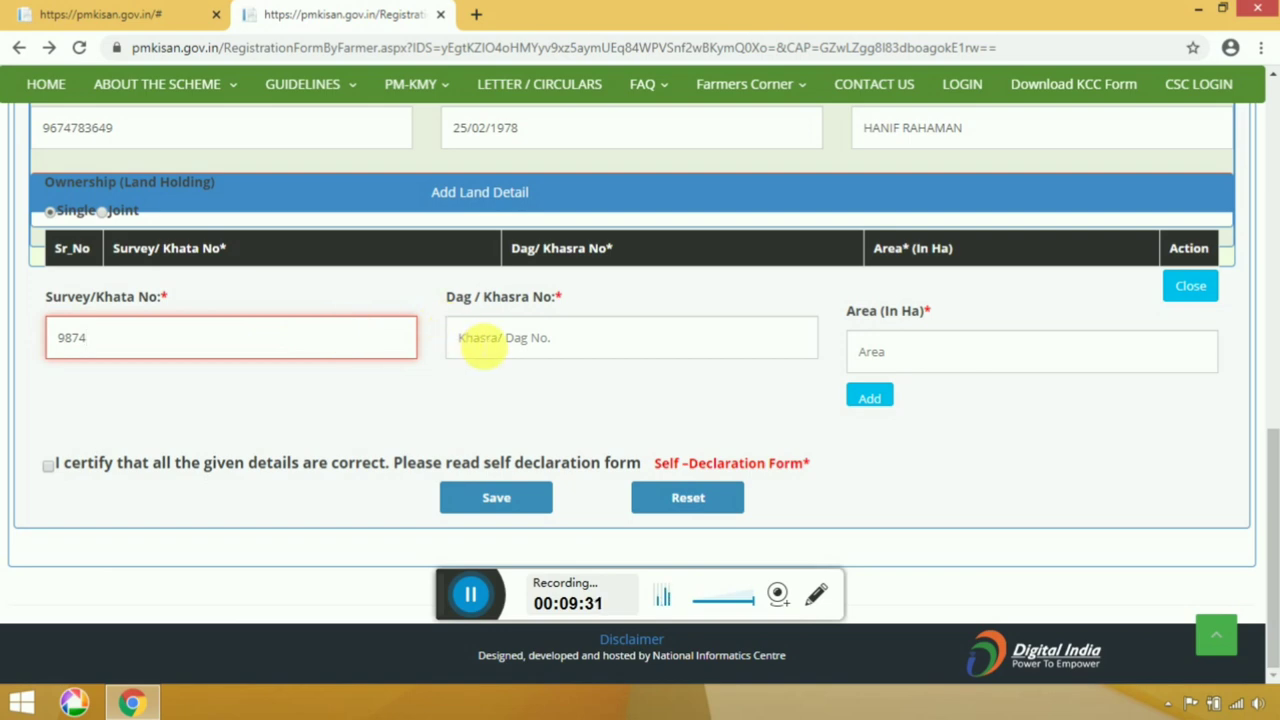
left_click(483, 341)
type("5412")
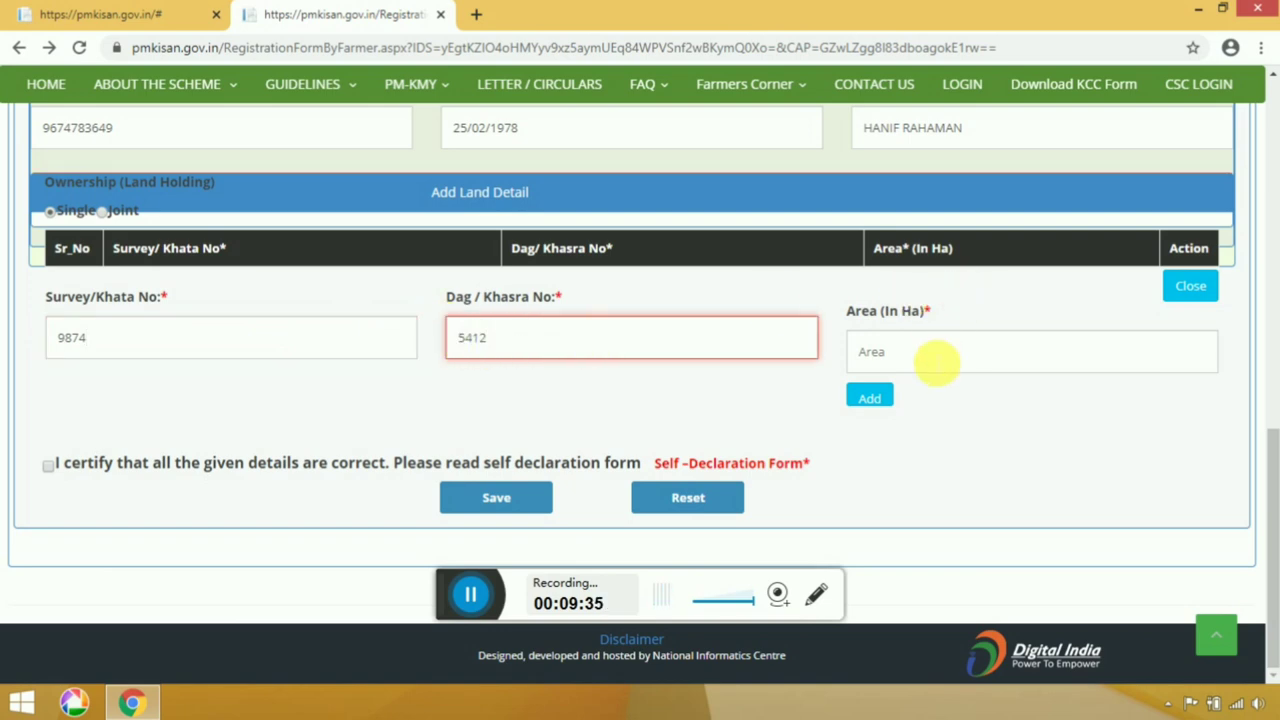
left_click(935, 362)
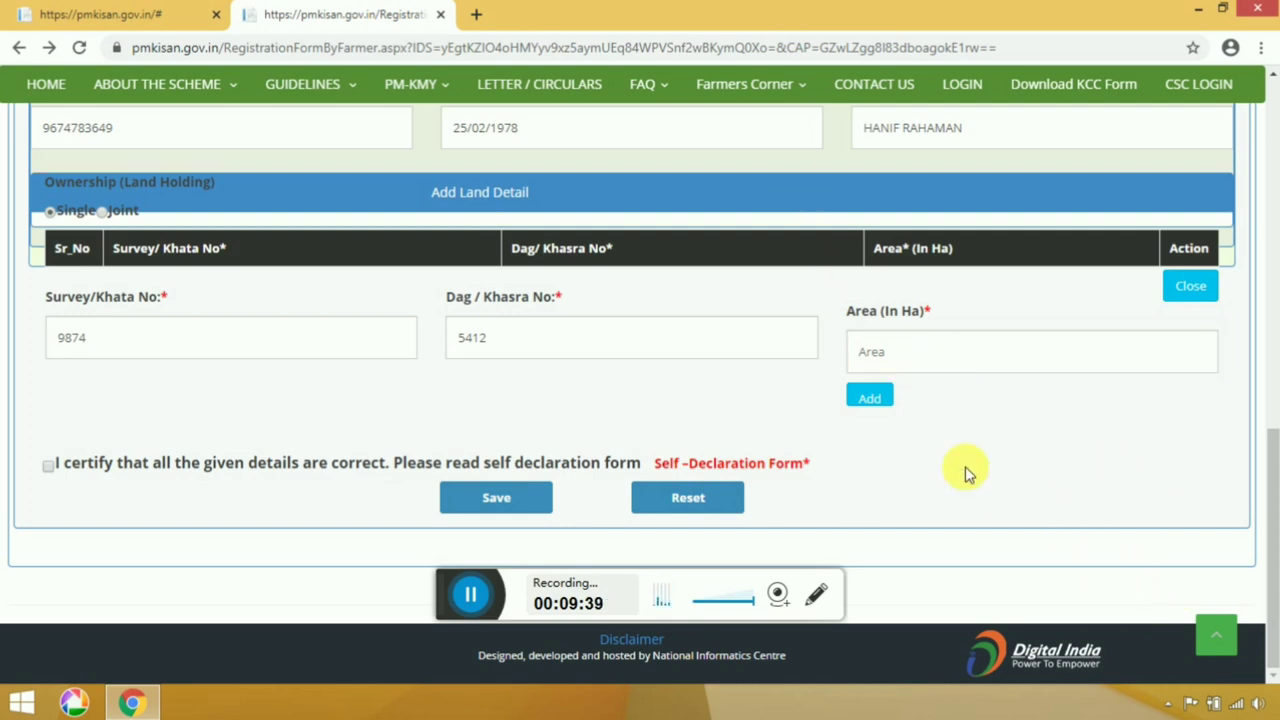
left_click(960, 355)
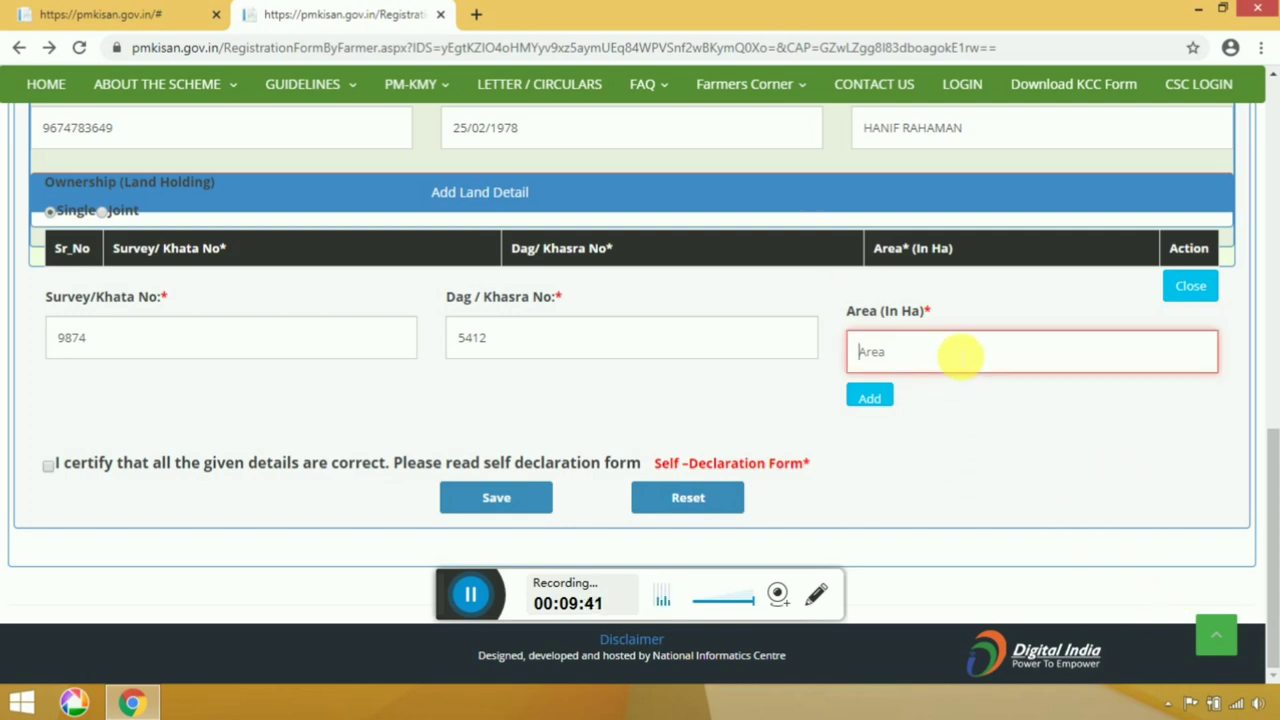
type("884")
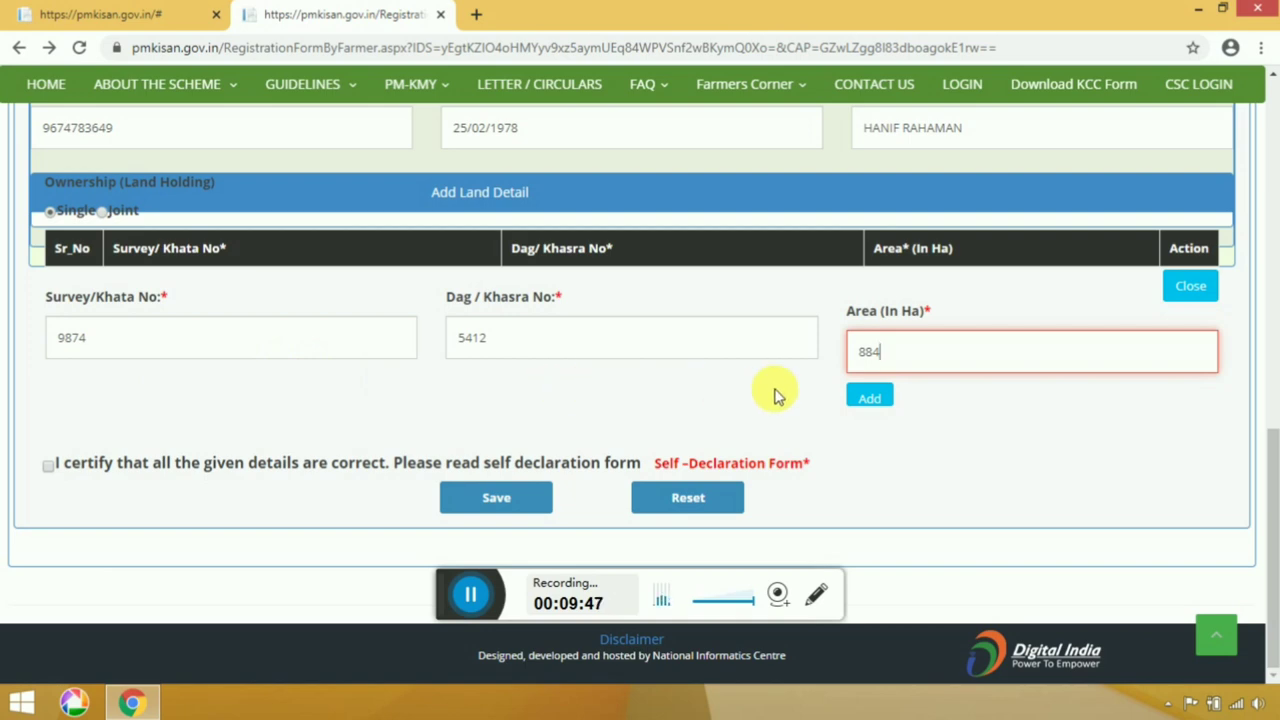
left_click(866, 402)
left_click(867, 403)
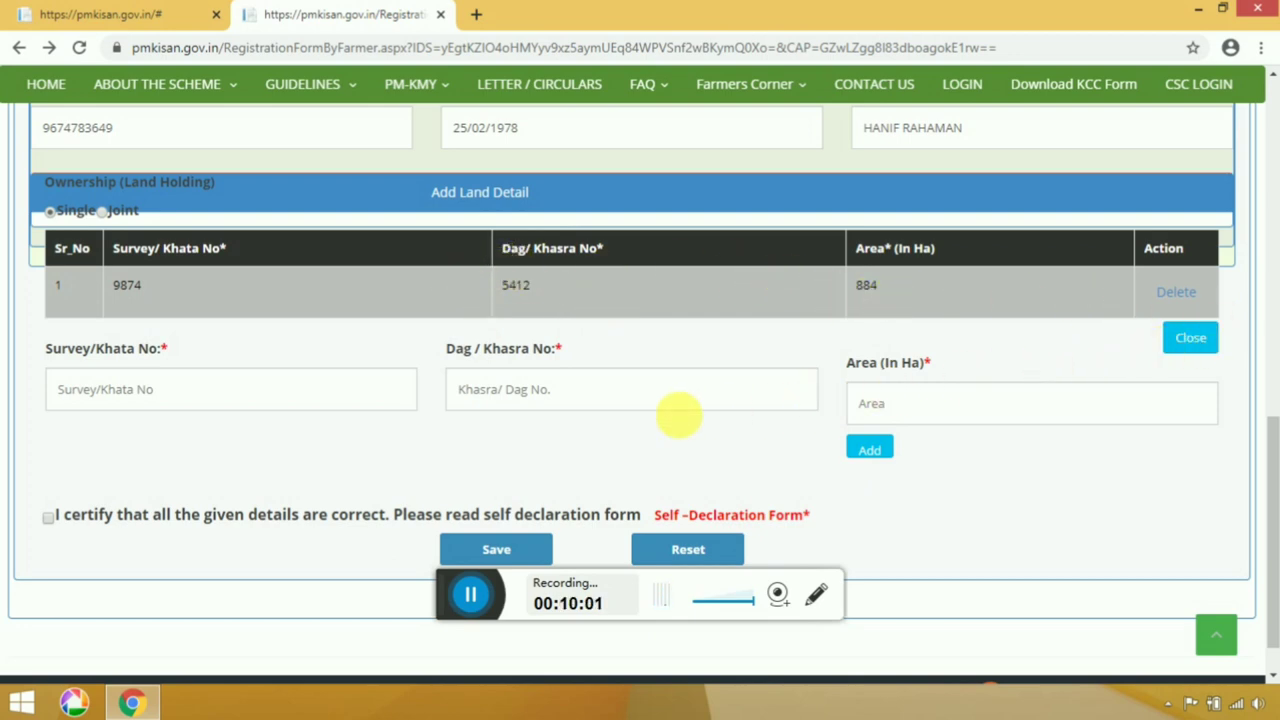
scroll(674, 417, "down", 1)
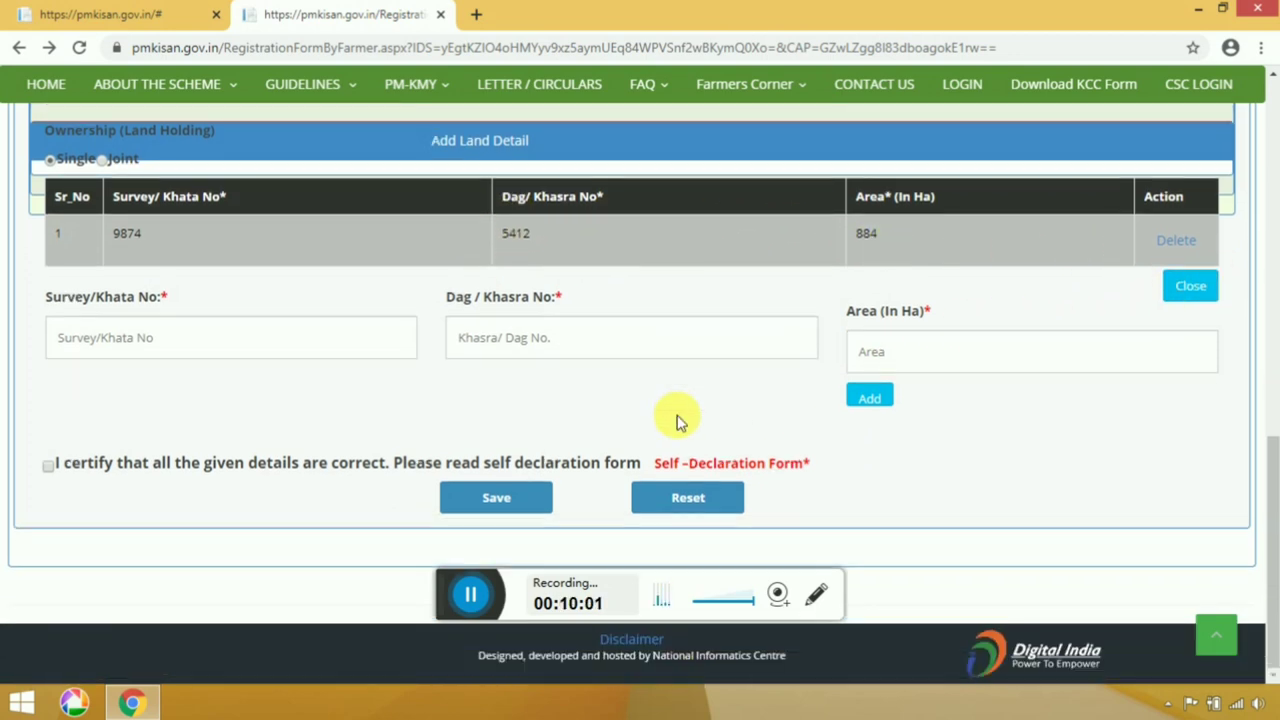
Tick the 'I certify' declaration and display the Self Declaration Form.
left_click(50, 470)
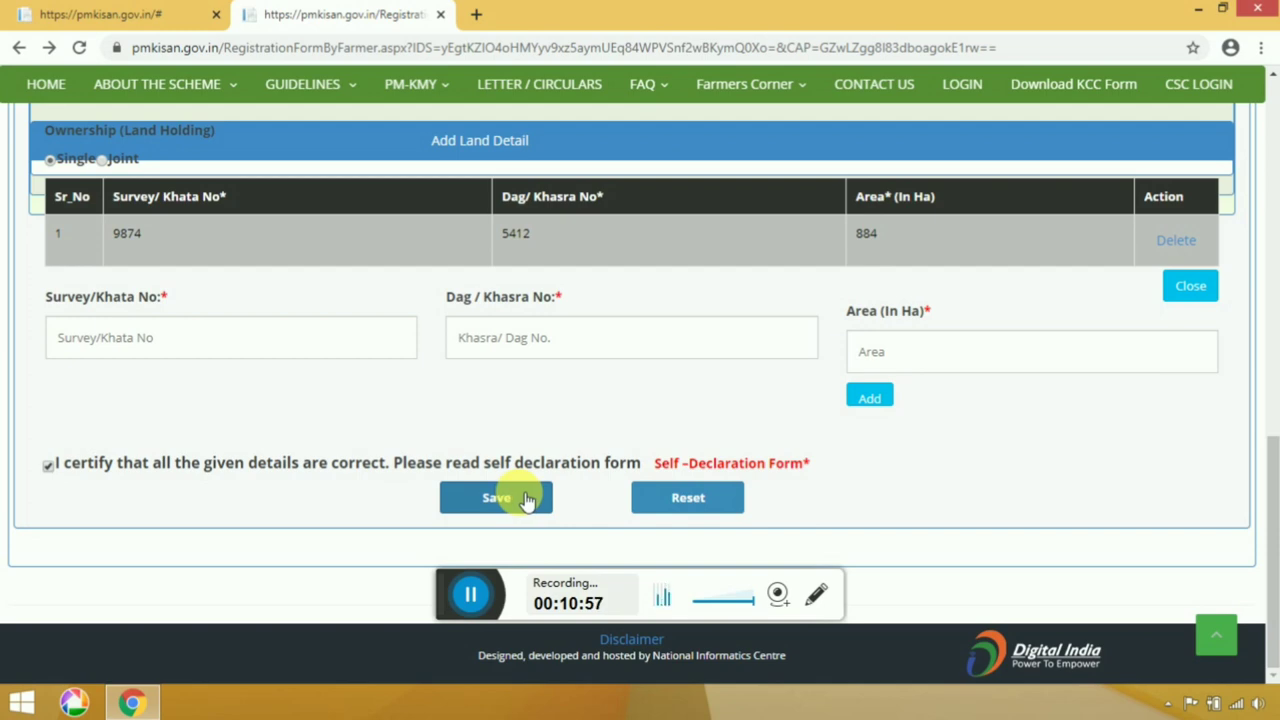
right_click(750, 470)
left_click(794, 477)
left_click(540, 14)
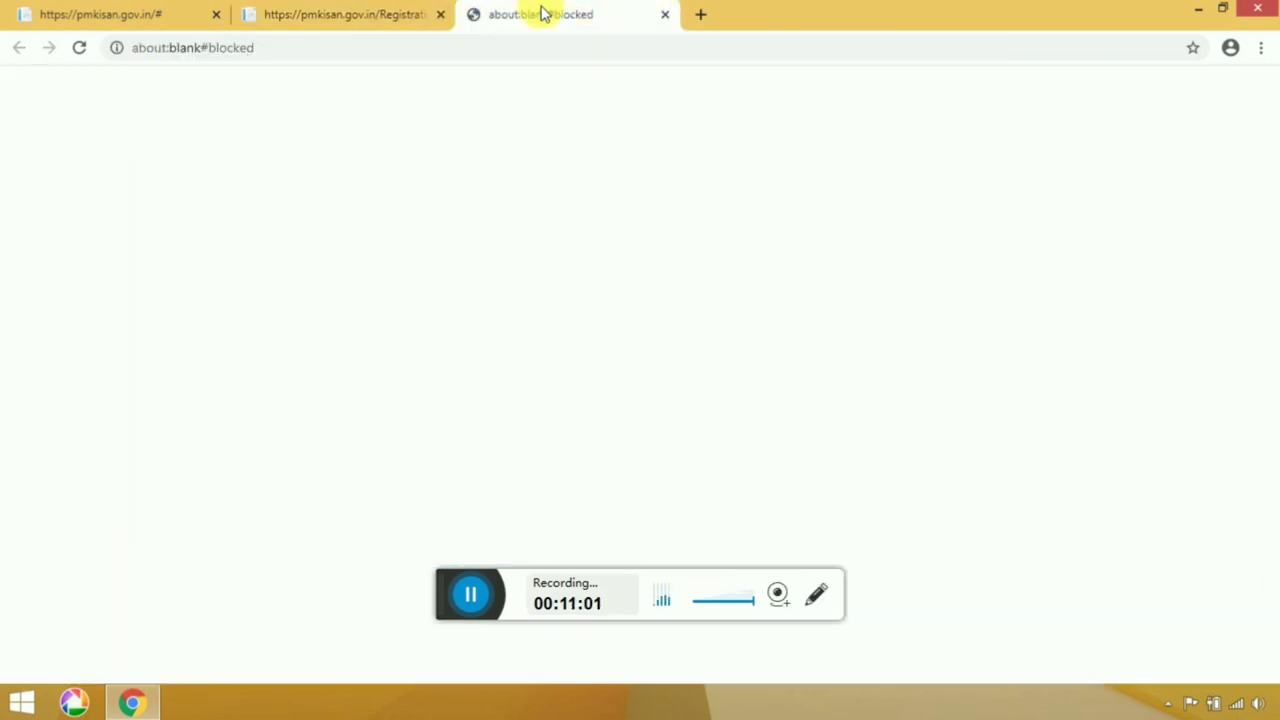
left_click(386, 12)
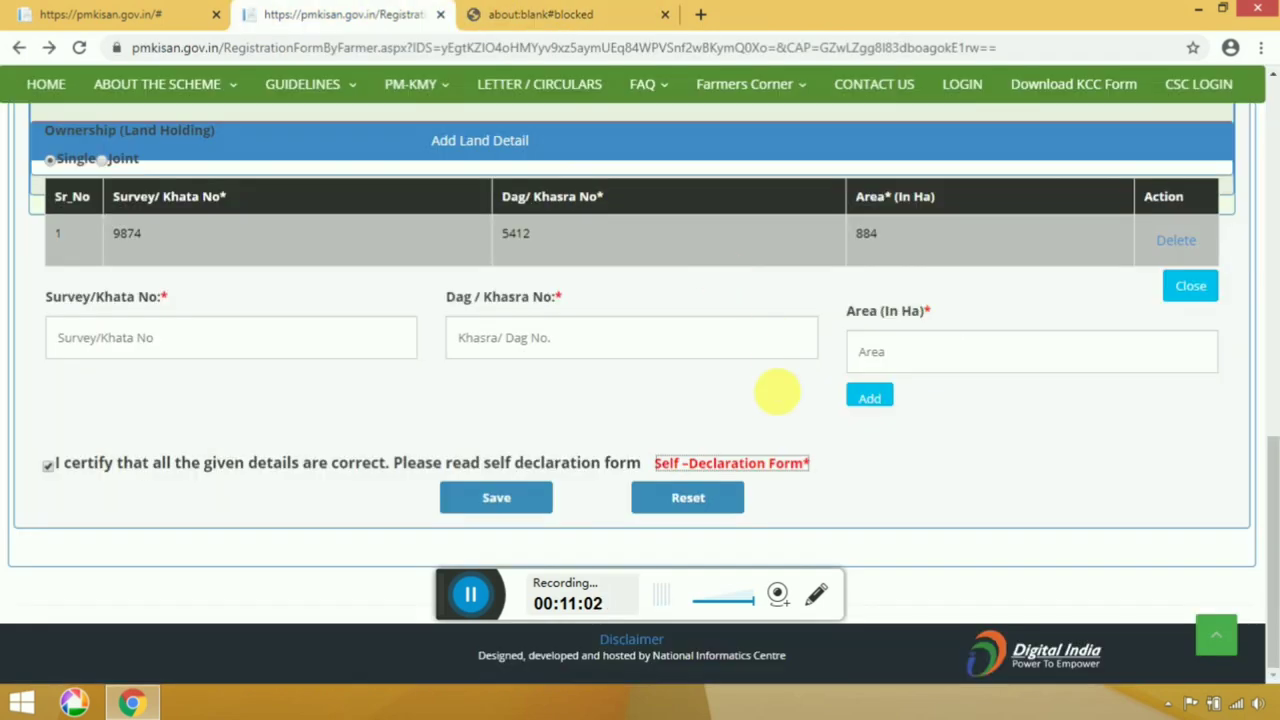
left_click(792, 466)
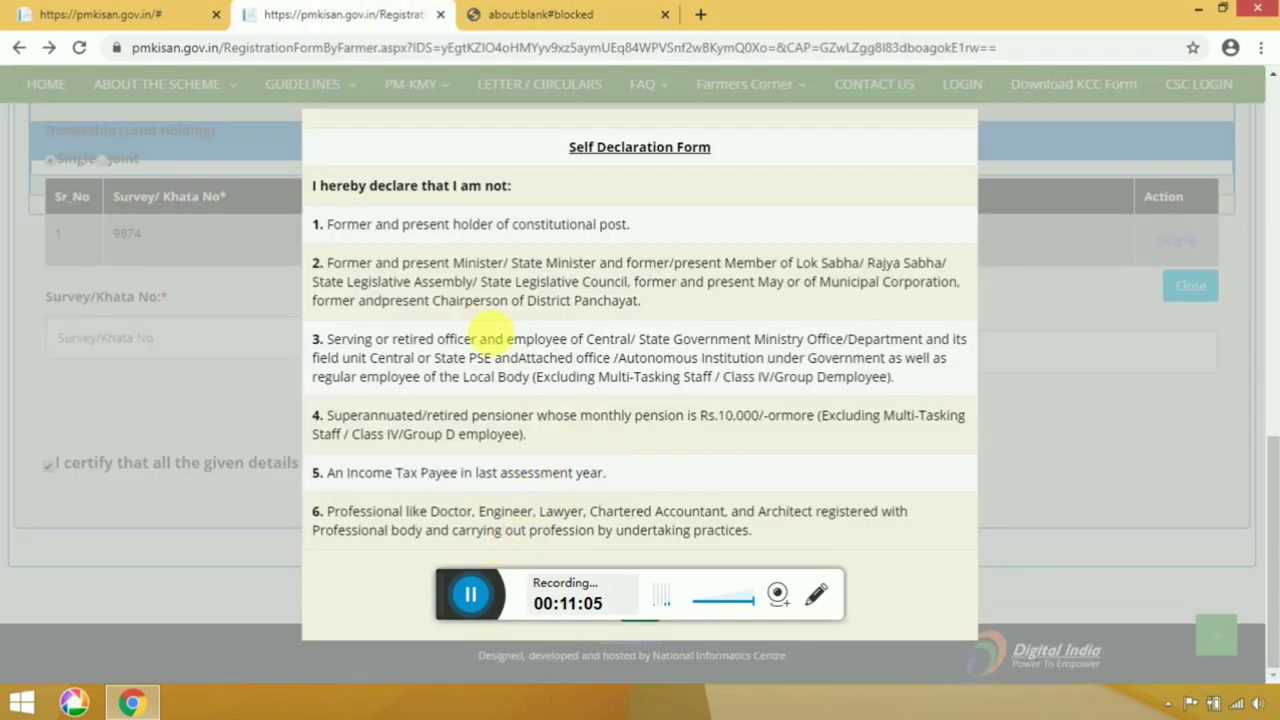